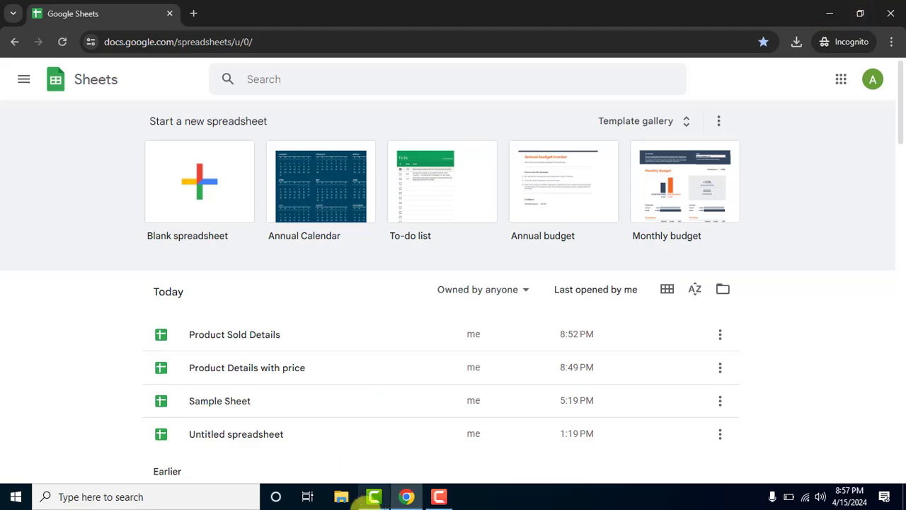
# Open a second Chrome window in the regular profile from the desktop and maximize it
pyautogui.click(405, 495)
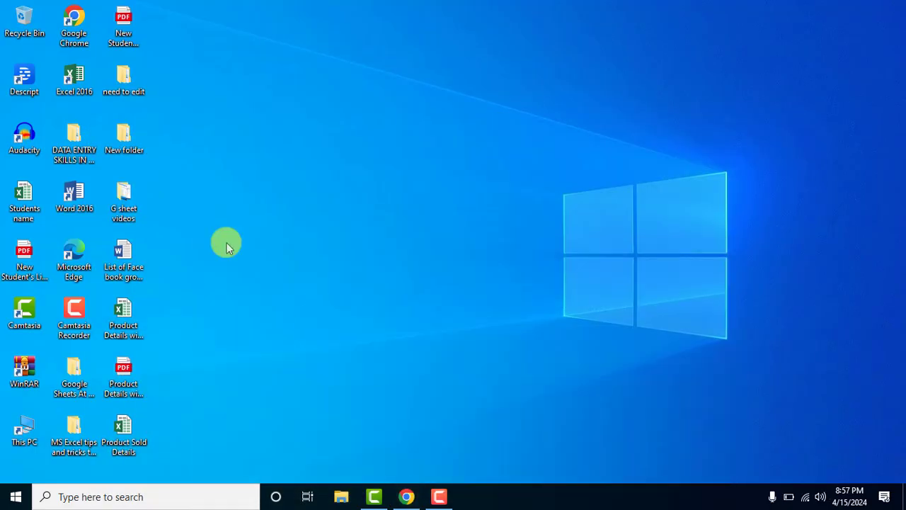
pyautogui.doubleClick(73, 27)
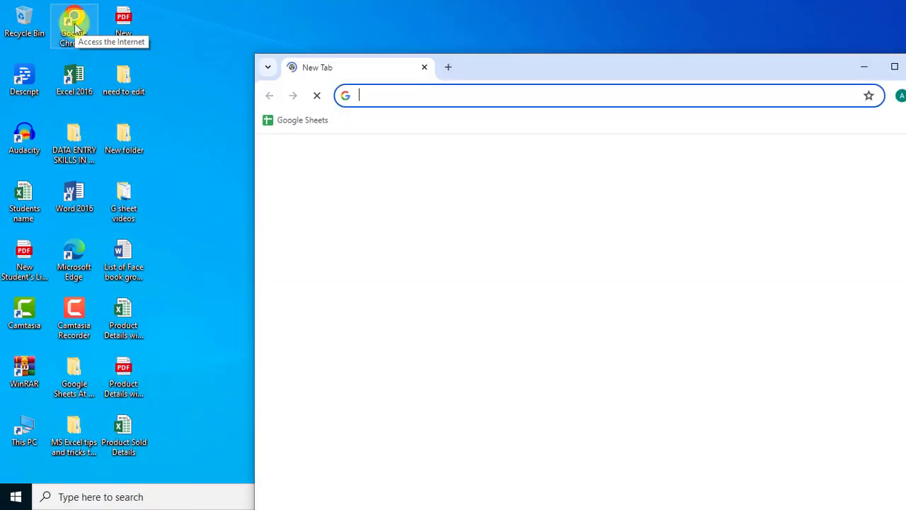
pyautogui.click(892, 67)
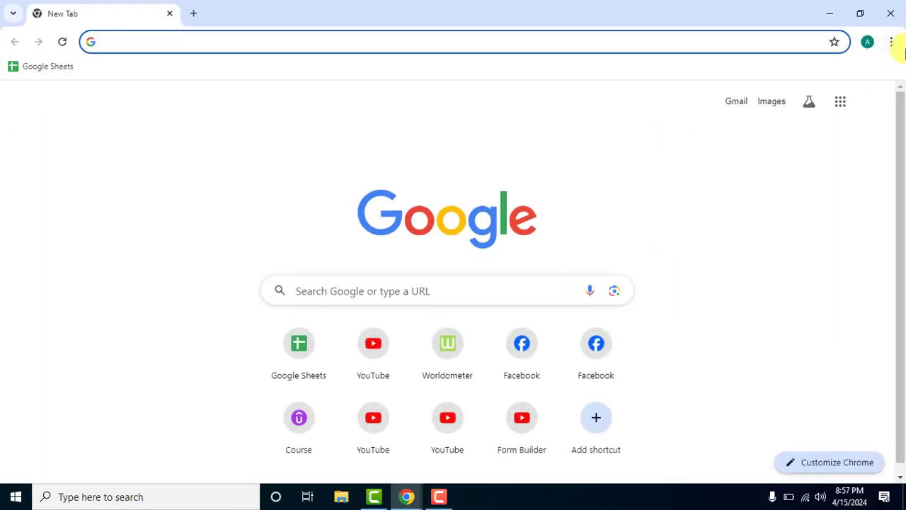
pyautogui.click(844, 103)
pyautogui.click(871, 105)
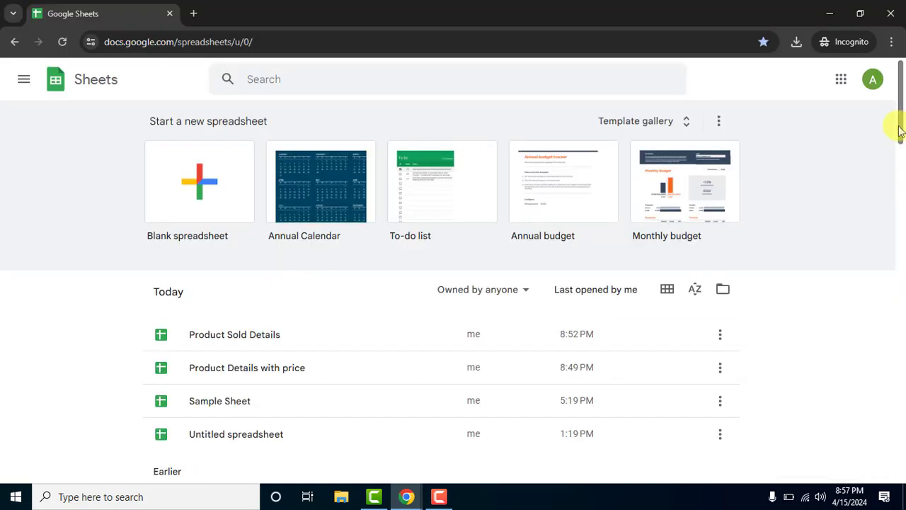
# Check which Google account is signed in in the incognito window and in the regular Chrome window
pyautogui.click(873, 80)
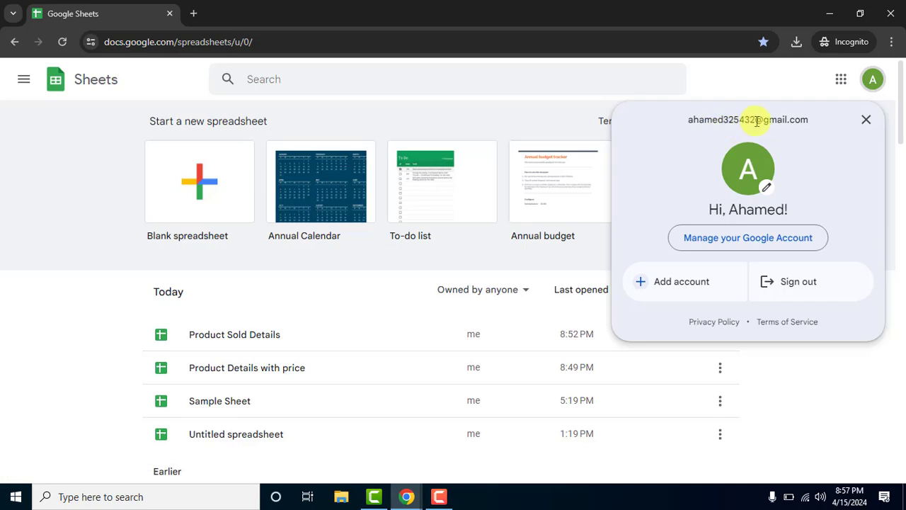
pyautogui.click(748, 90)
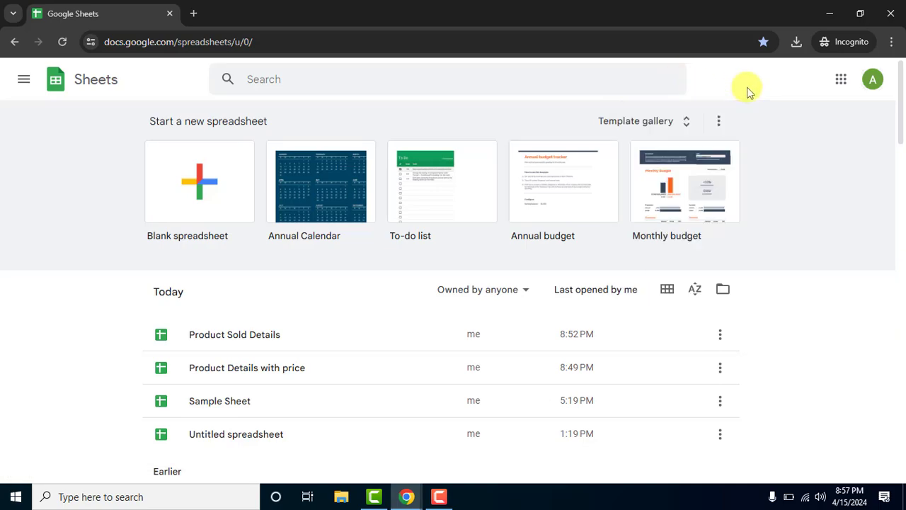
pyautogui.click(829, 12)
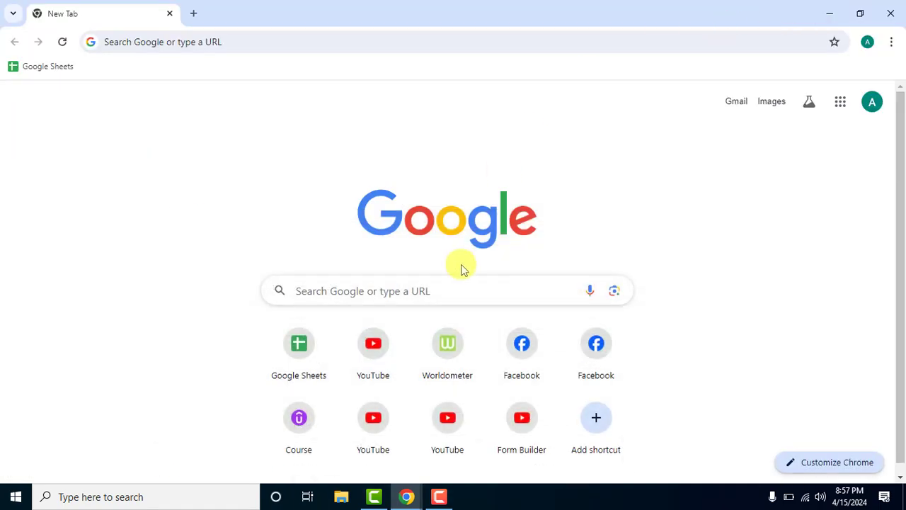
pyautogui.click(876, 110)
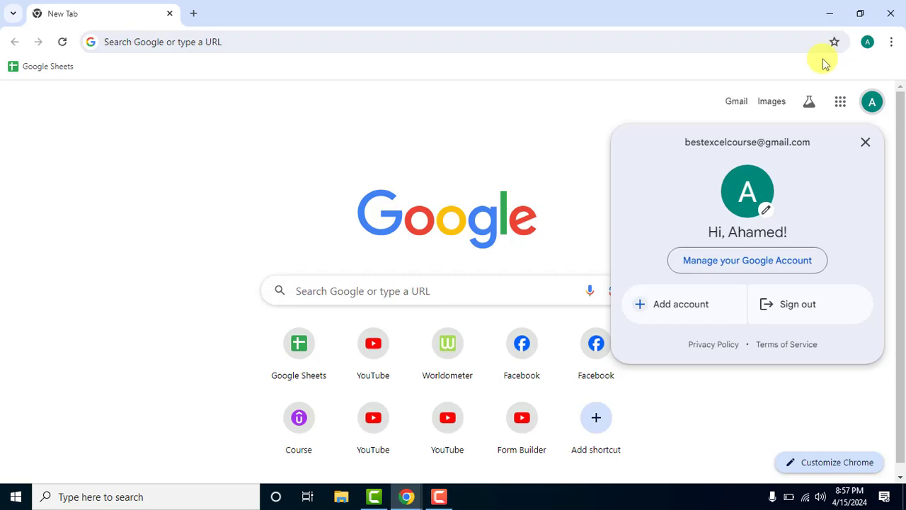
# Return to the incognito window and open the Product Sold Details spreadsheet
pyautogui.click(409, 497)
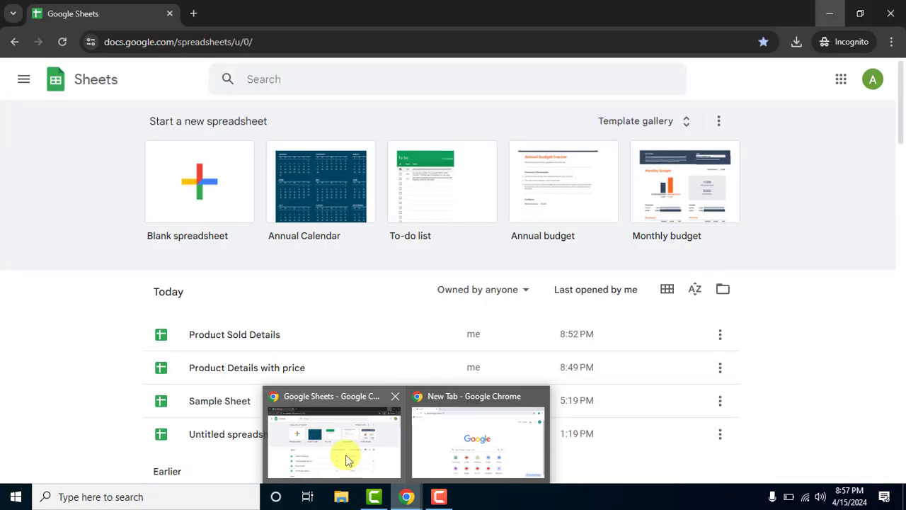
pyautogui.click(346, 457)
pyautogui.click(234, 339)
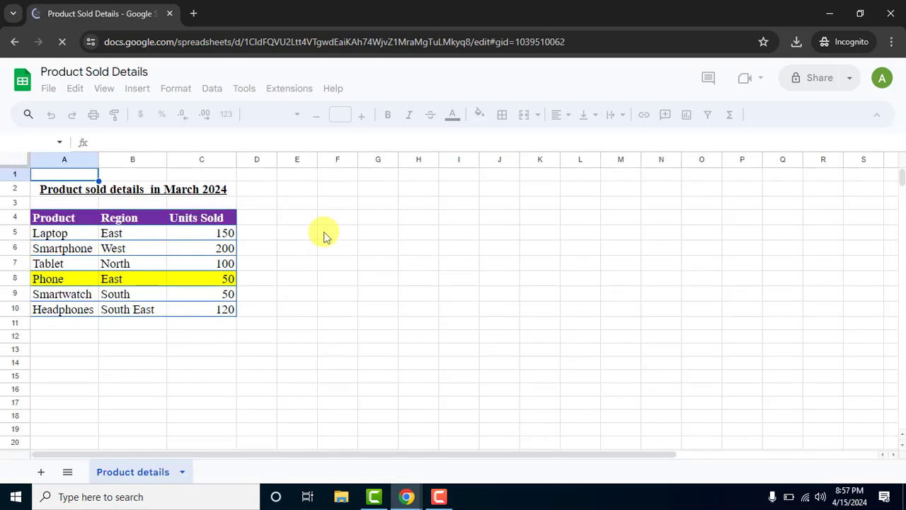
pyautogui.click(300, 277)
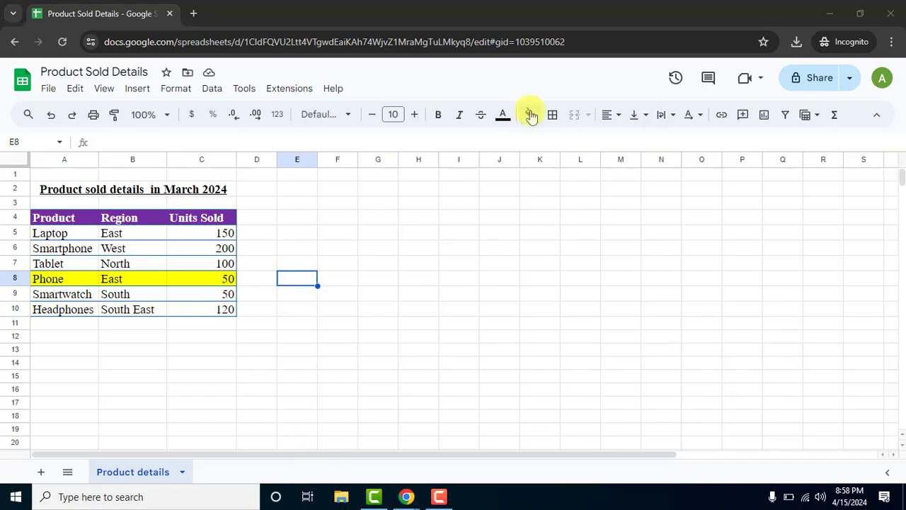
# View the spreadsheet's Protected sheets & ranges settings through the data commands, and close them
pyautogui.click(213, 89)
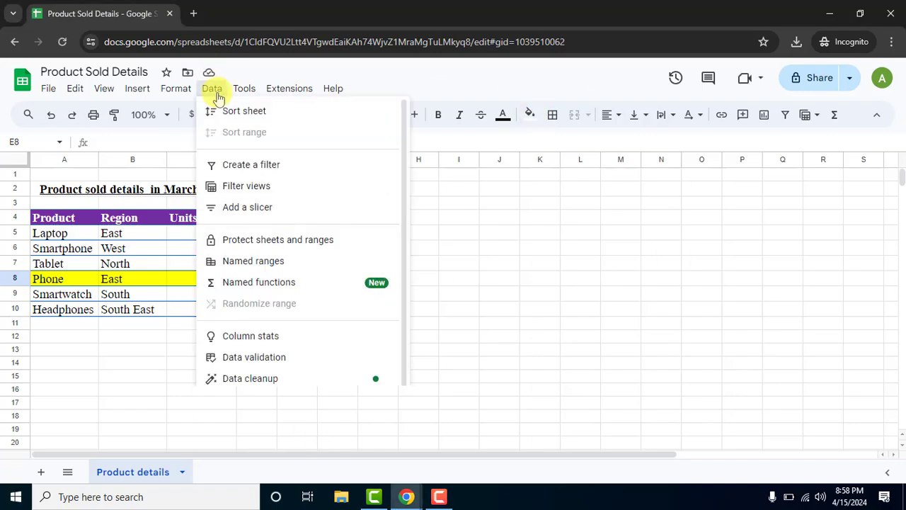
pyautogui.click(225, 242)
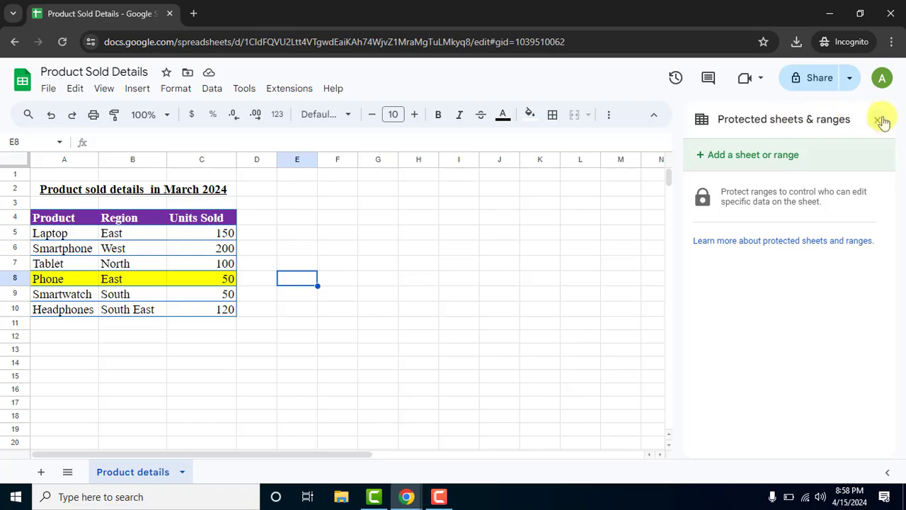
pyautogui.click(878, 119)
# View the Protect range option among the extra cell actions of cell F7, and close the protection settings
pyautogui.click(331, 259)
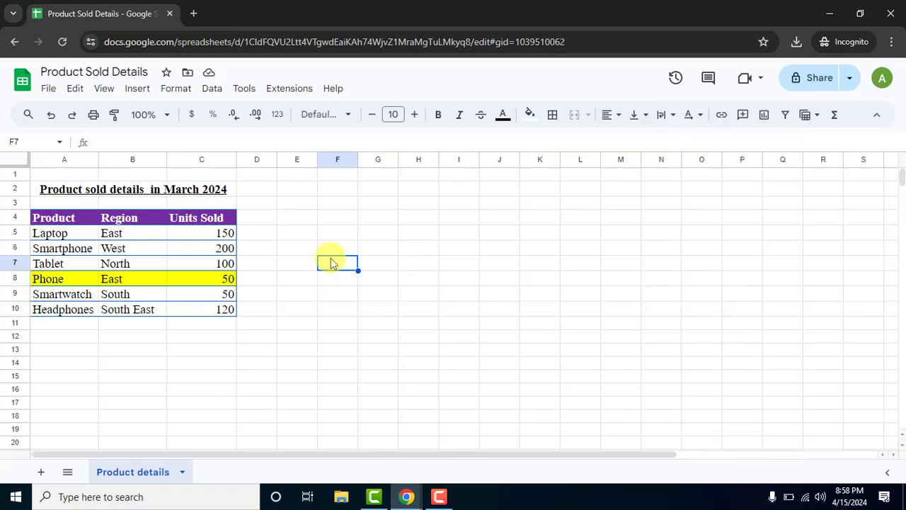
pyautogui.rightClick(330, 259)
pyautogui.scroll(-3, 414, 342)
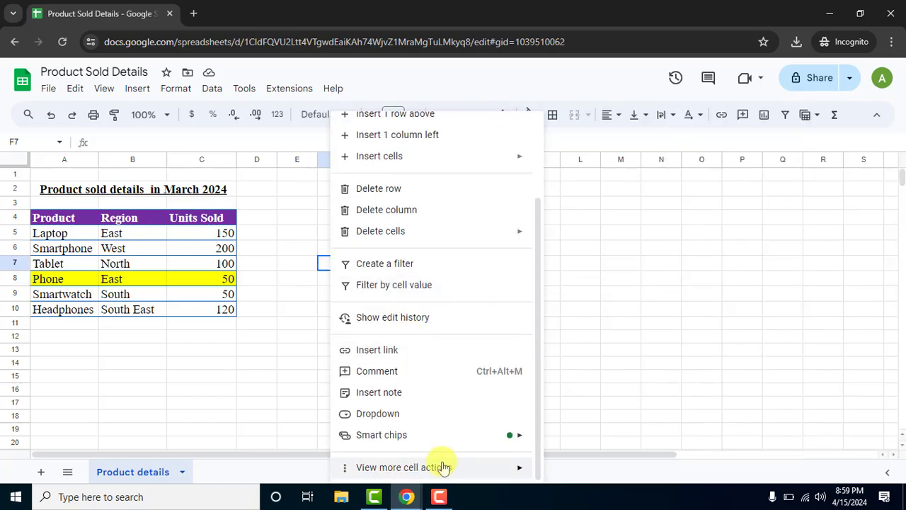
pyautogui.moveTo(390, 467)
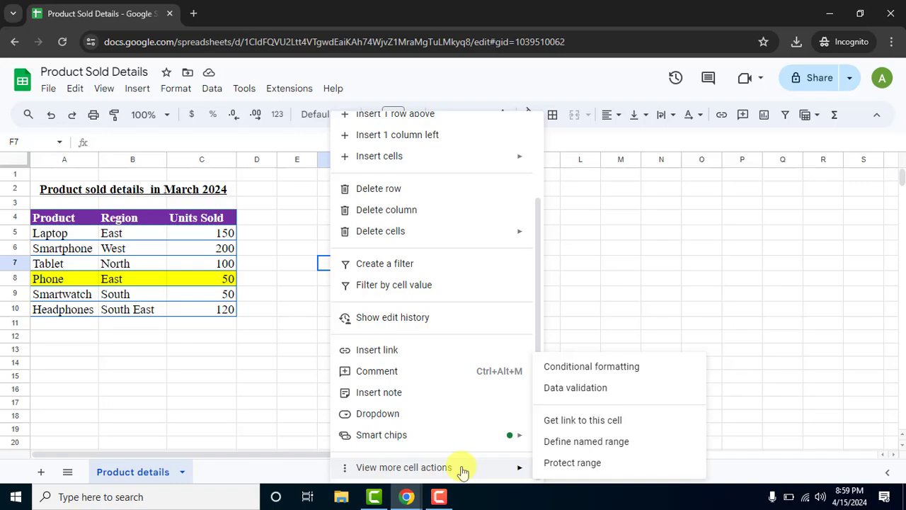
pyautogui.click(566, 464)
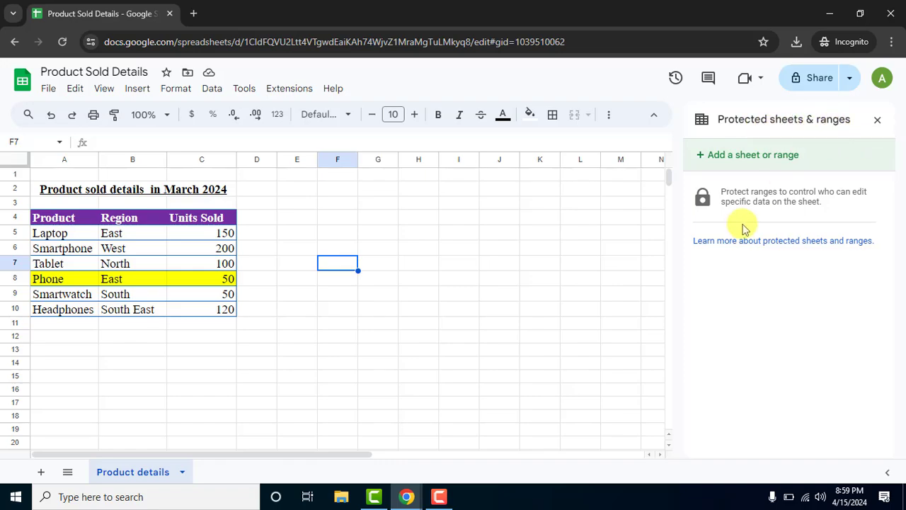
pyautogui.click(614, 279)
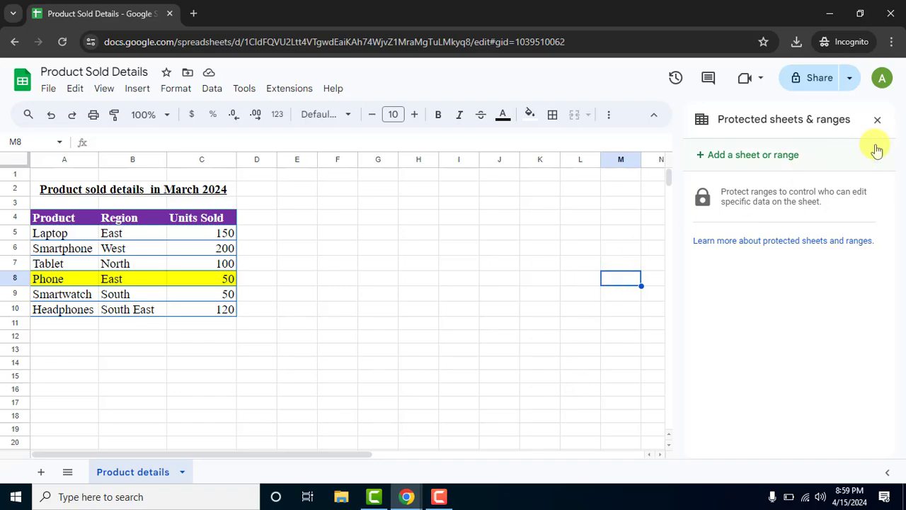
pyautogui.click(877, 119)
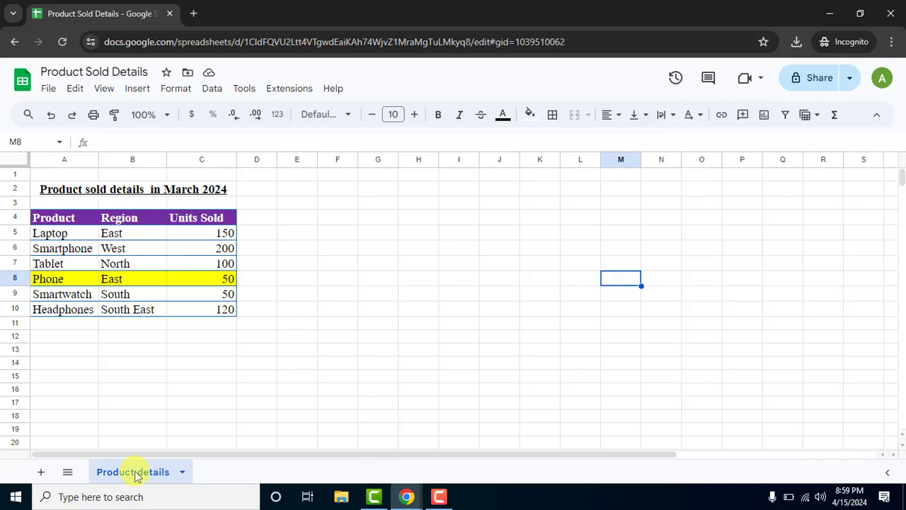
# View the Protect sheet option of the Product details sheet
pyautogui.rightClick(135, 473)
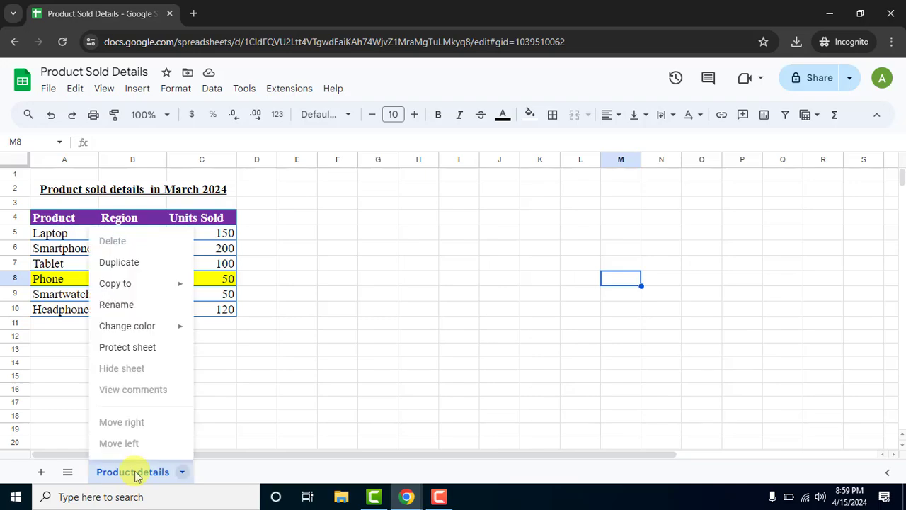
pyautogui.click(119, 347)
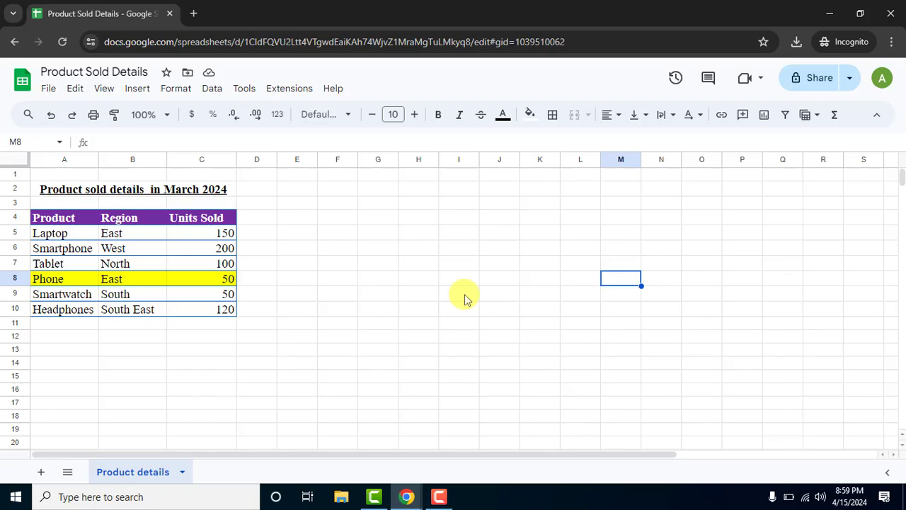
# Check which Google account is signed in for the open spreadsheet
pyautogui.click(882, 79)
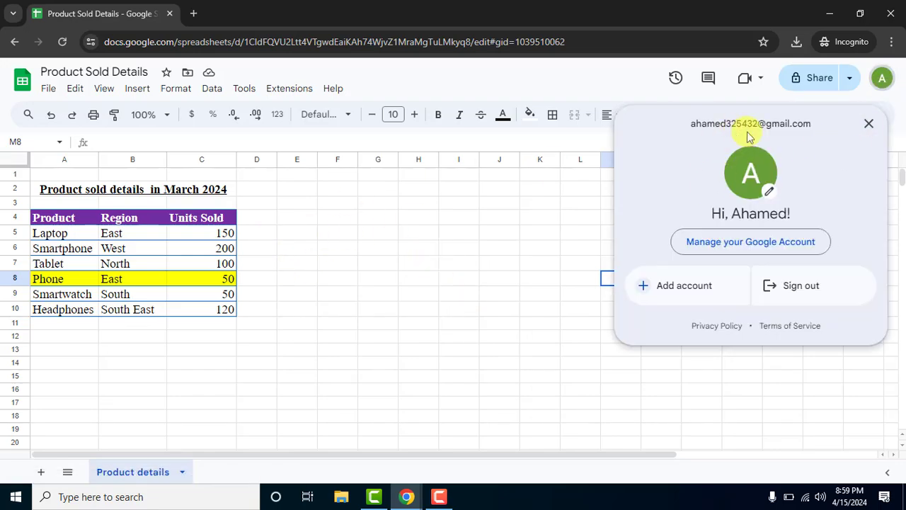
pyautogui.click(882, 78)
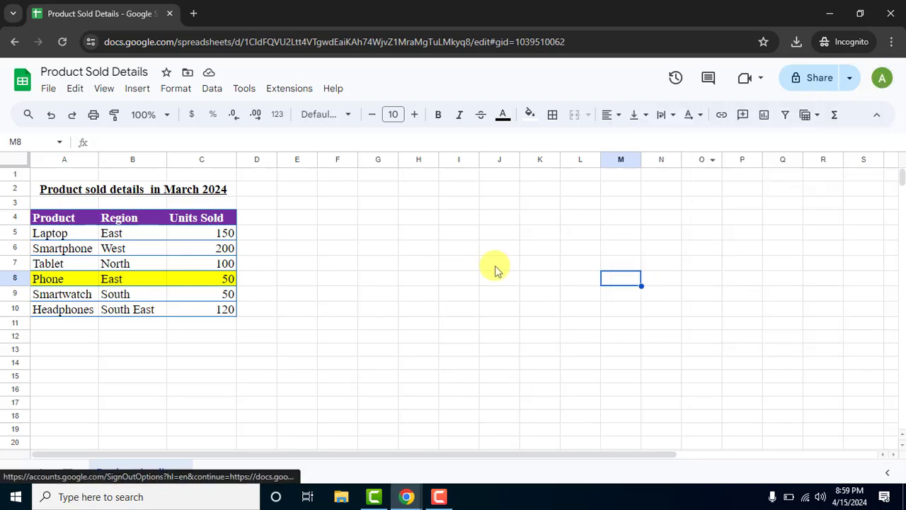
pyautogui.click(495, 267)
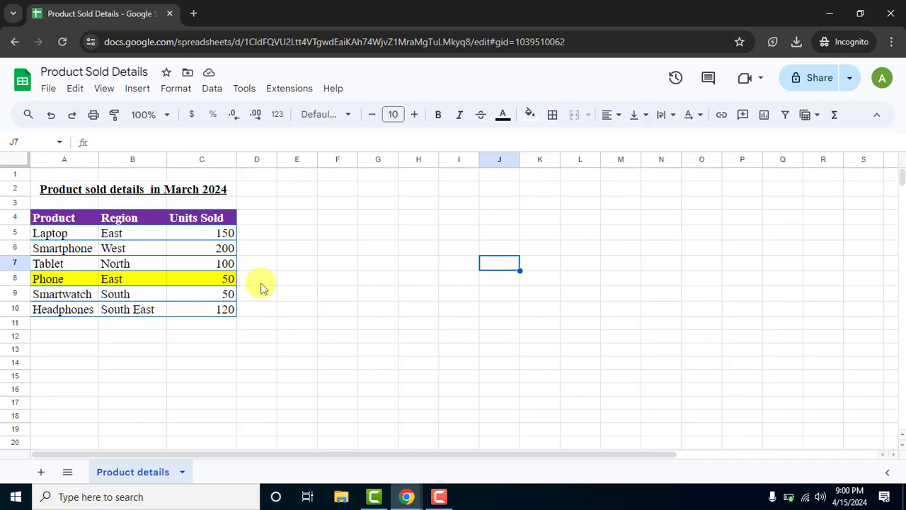
# Start a new protection without a description, applied to the whole Product details sheet instead of a range
pyautogui.click(213, 88)
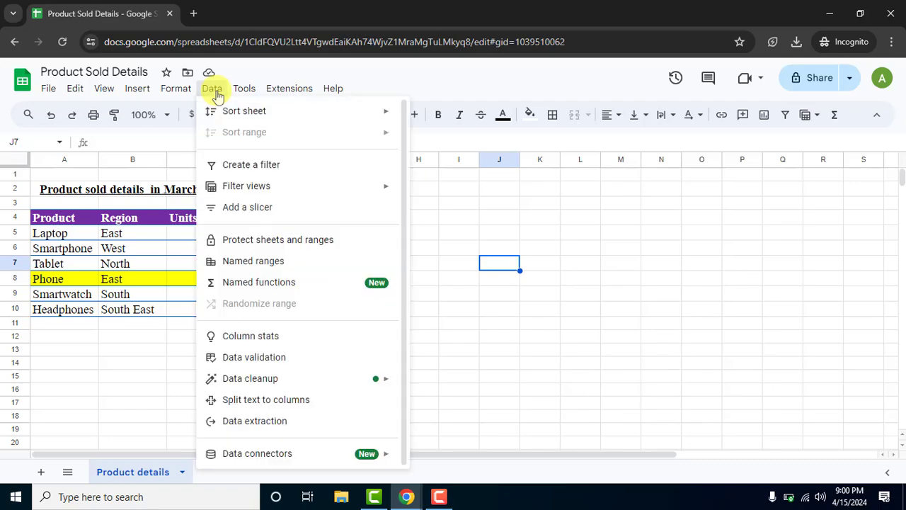
pyautogui.click(255, 244)
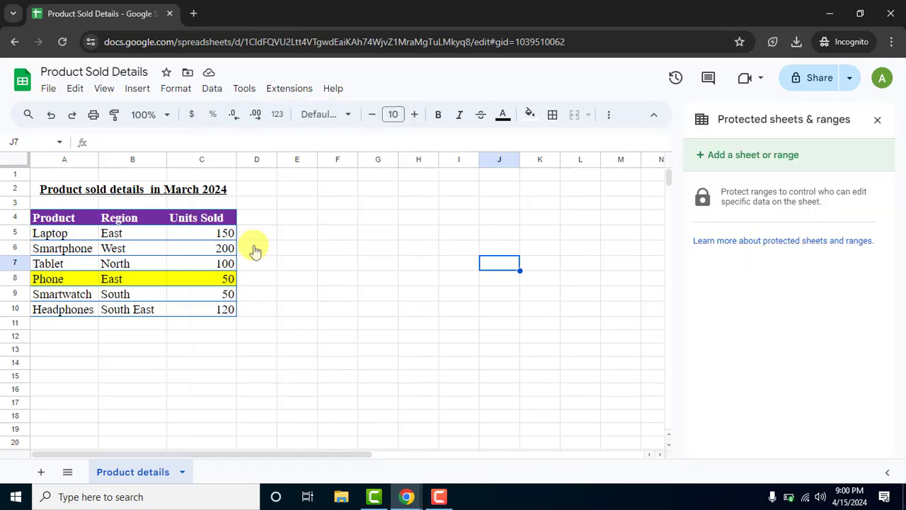
pyautogui.click(789, 160)
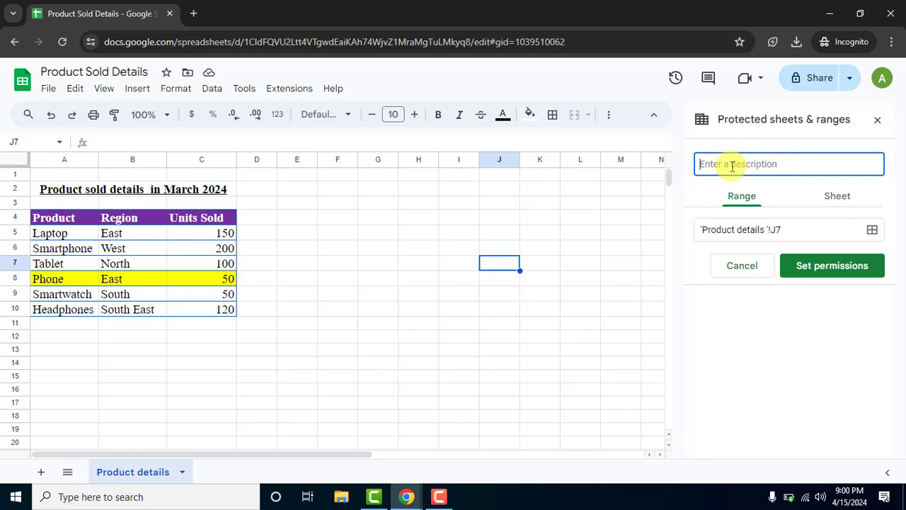
pyautogui.click(842, 198)
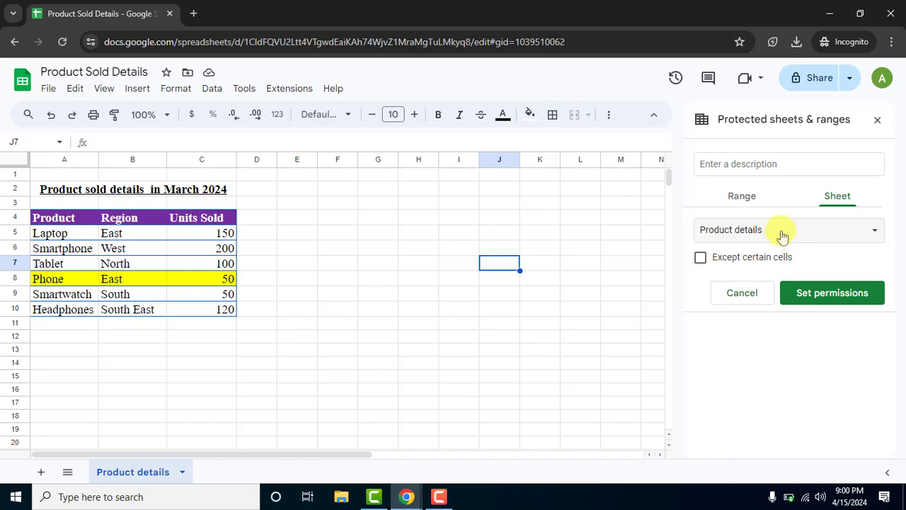
# Add a blank sheet to the spreadsheet and check the list of sheets that can be protected
pyautogui.click(41, 473)
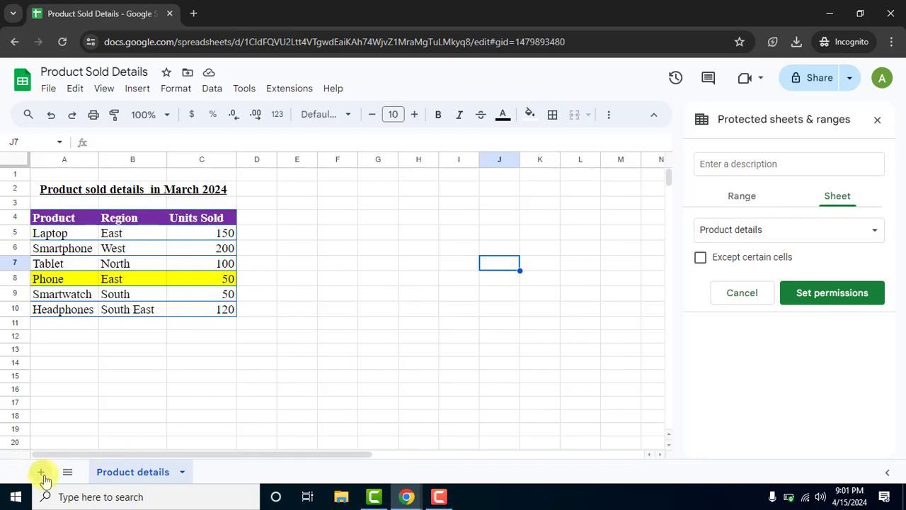
pyautogui.click(146, 471)
pyautogui.click(215, 472)
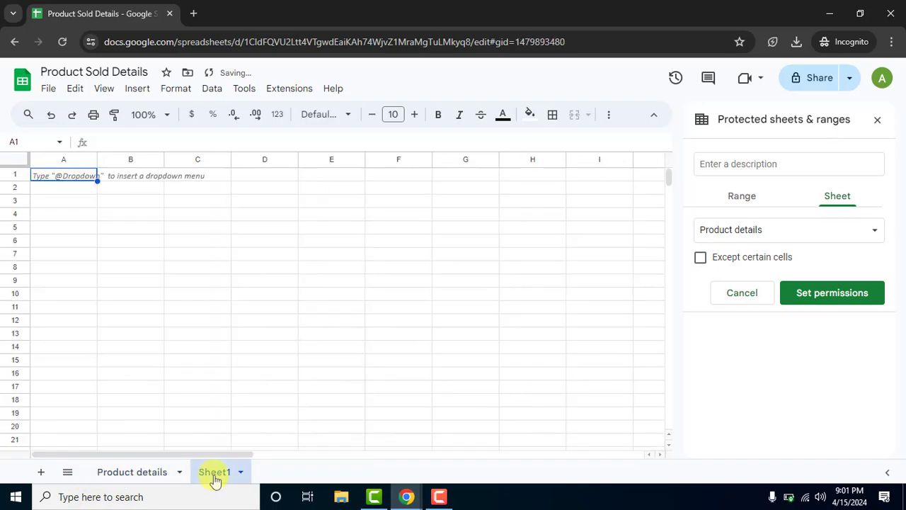
pyautogui.doubleClick(215, 472)
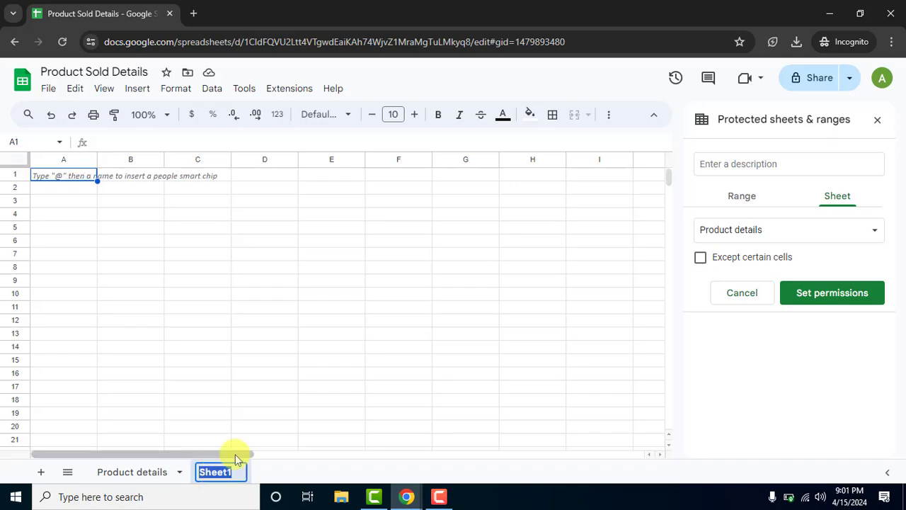
pyautogui.click(448, 349)
pyautogui.click(755, 235)
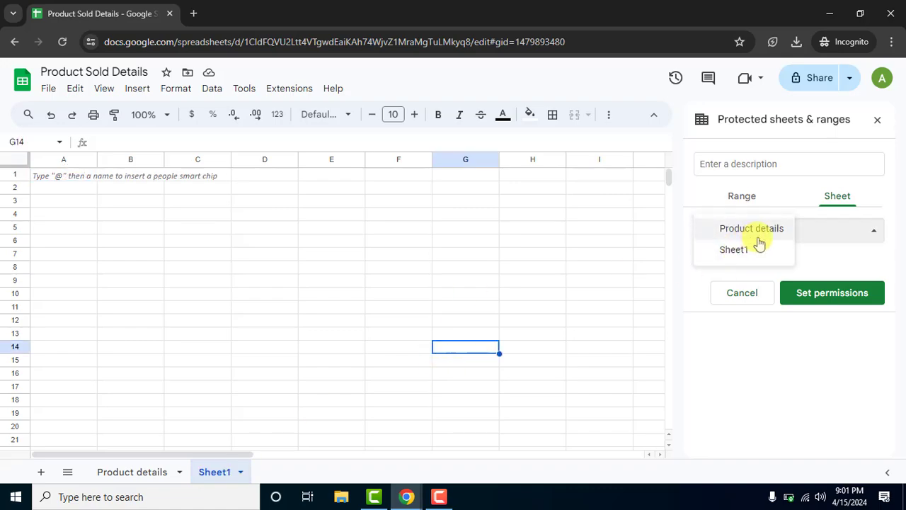
pyautogui.click(388, 309)
# Add a second blank sheet, and return to the Product details sheet with it still chosen for protection
pyautogui.click(43, 473)
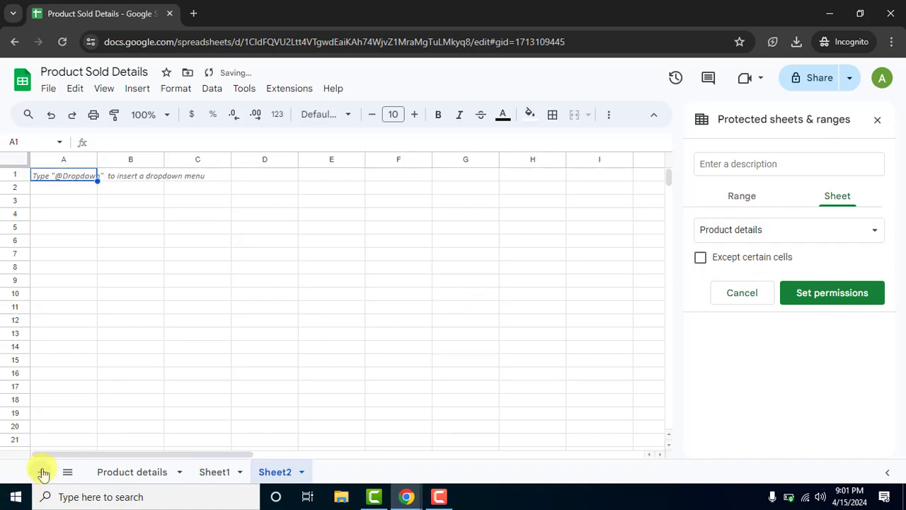
pyautogui.click(818, 230)
pyautogui.click(534, 258)
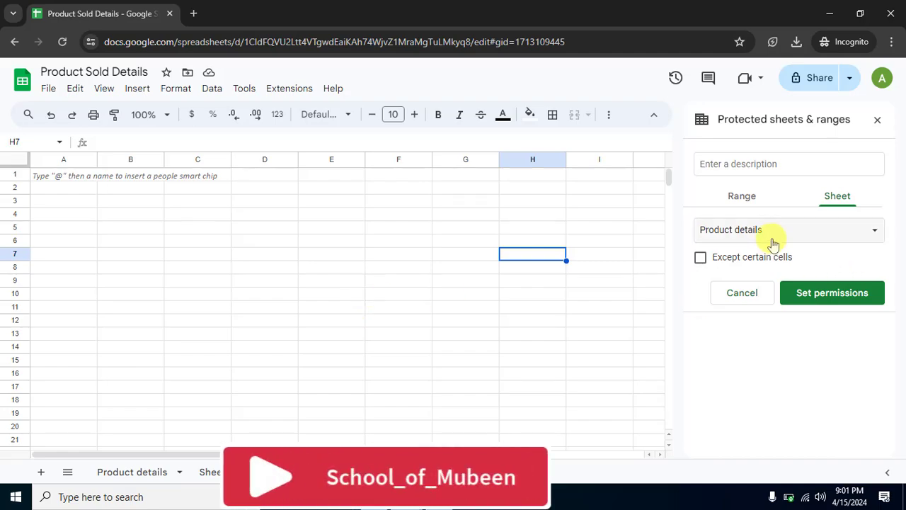
pyautogui.click(141, 468)
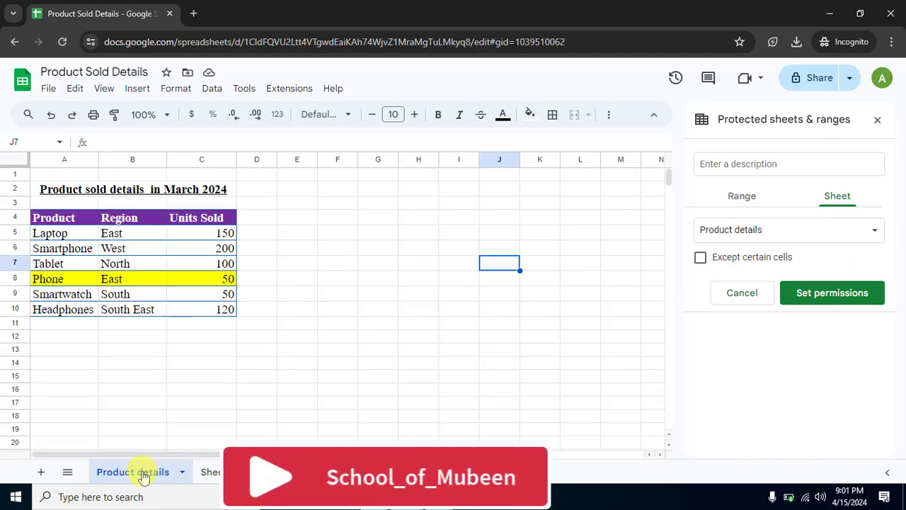
# Protect the Product details sheet with permissions set to show a warning when editing this range
pyautogui.click(793, 237)
pyautogui.click(729, 232)
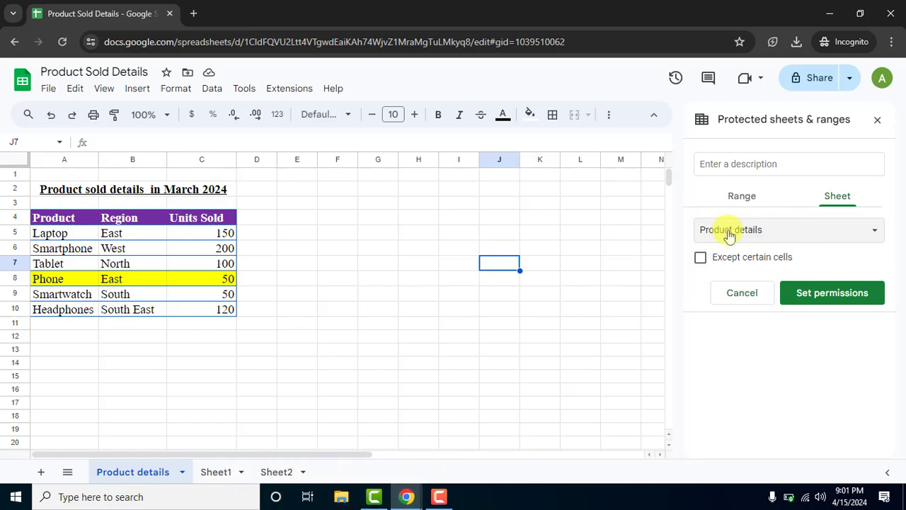
pyautogui.click(832, 293)
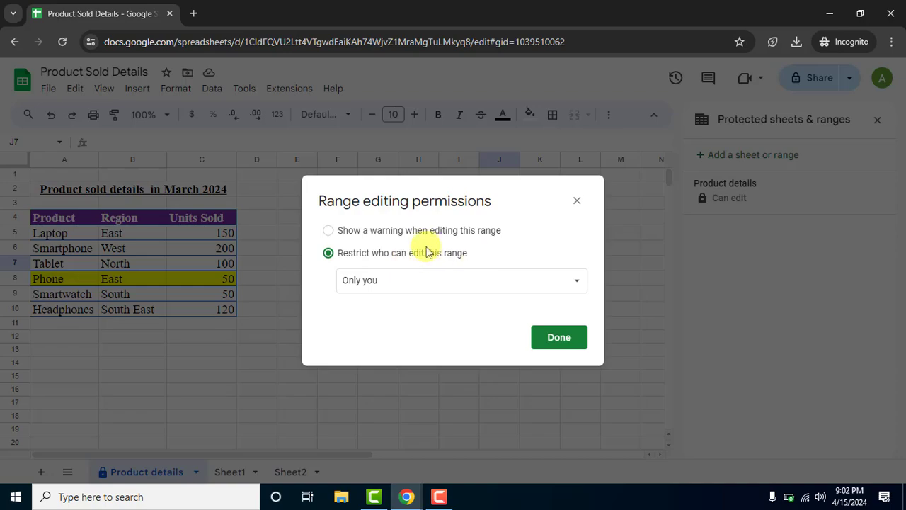
pyautogui.click(328, 233)
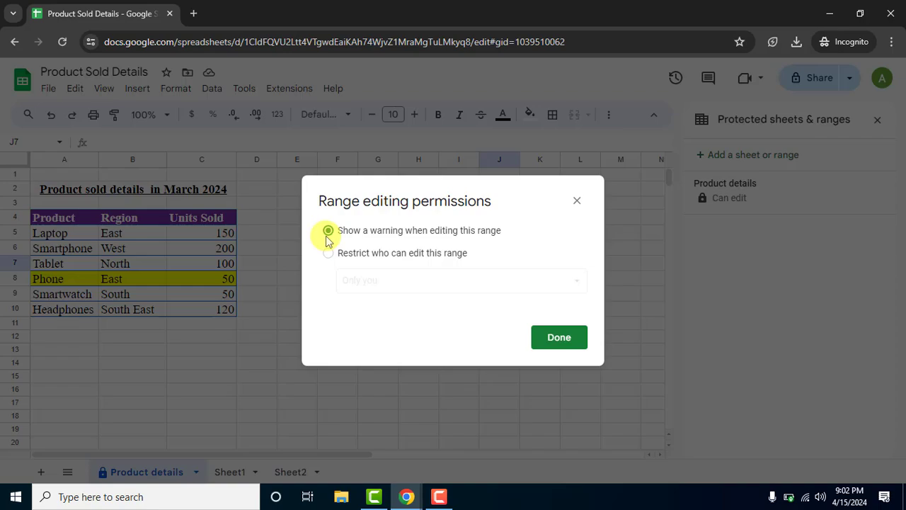
pyautogui.click(573, 346)
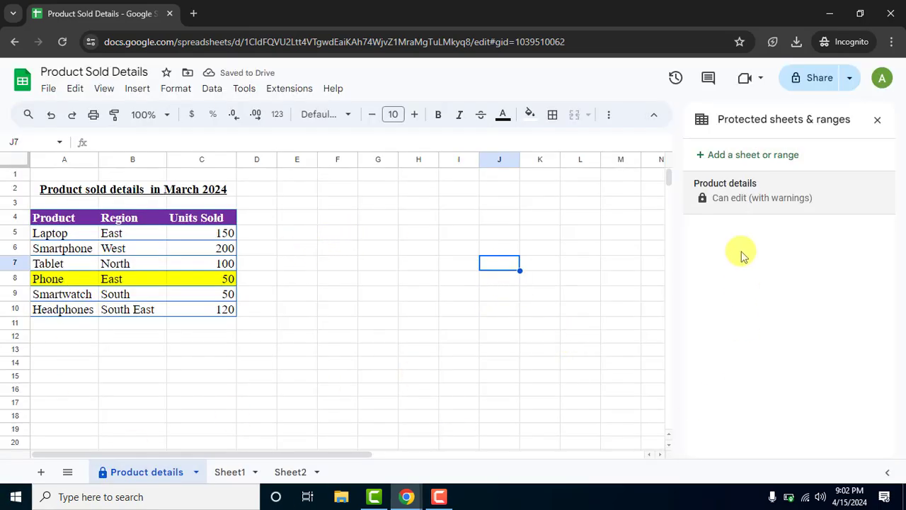
# Share the spreadsheet with the suggested contact as Editor, notifying them with the message "This is the product details file"
pyautogui.click(810, 84)
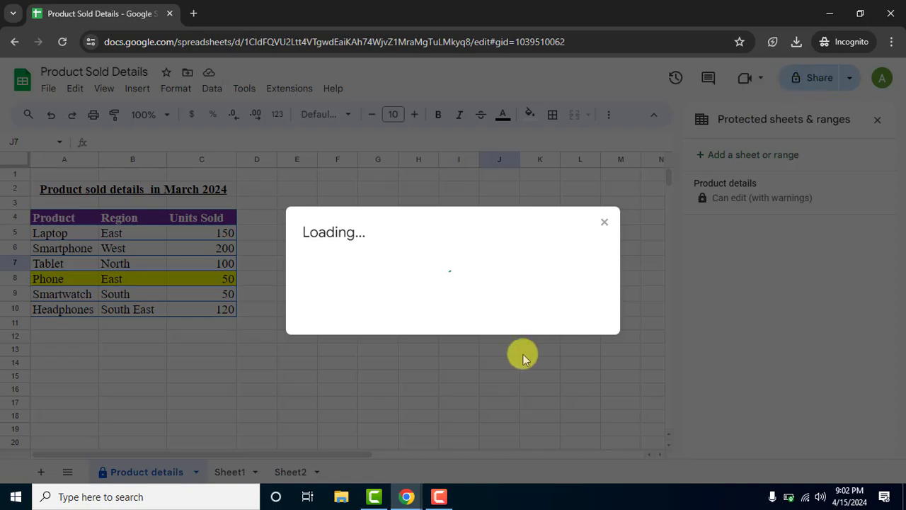
pyautogui.click(388, 196)
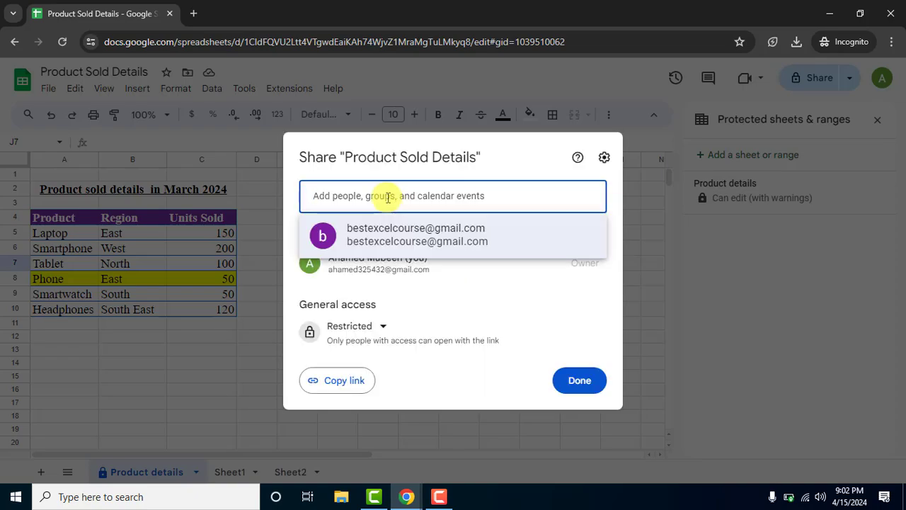
pyautogui.click(393, 232)
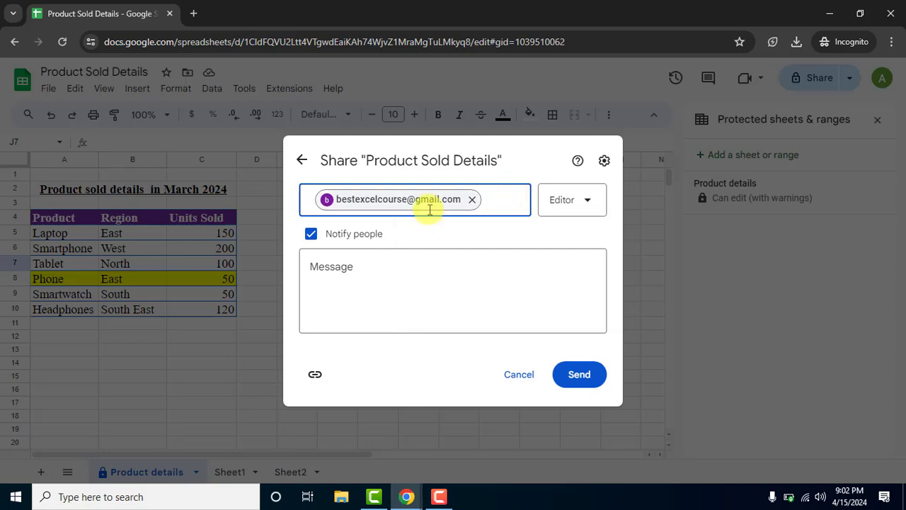
pyautogui.click(304, 274)
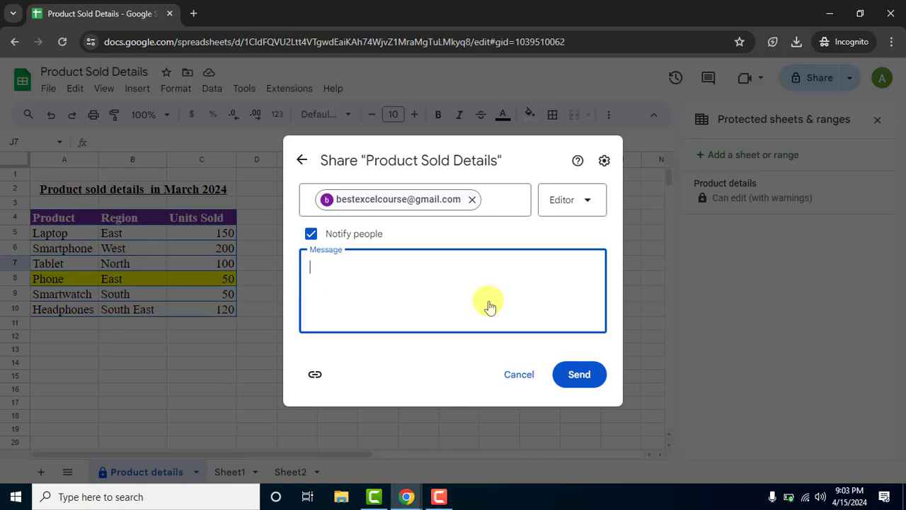
pyautogui.write('This is the wprodu')
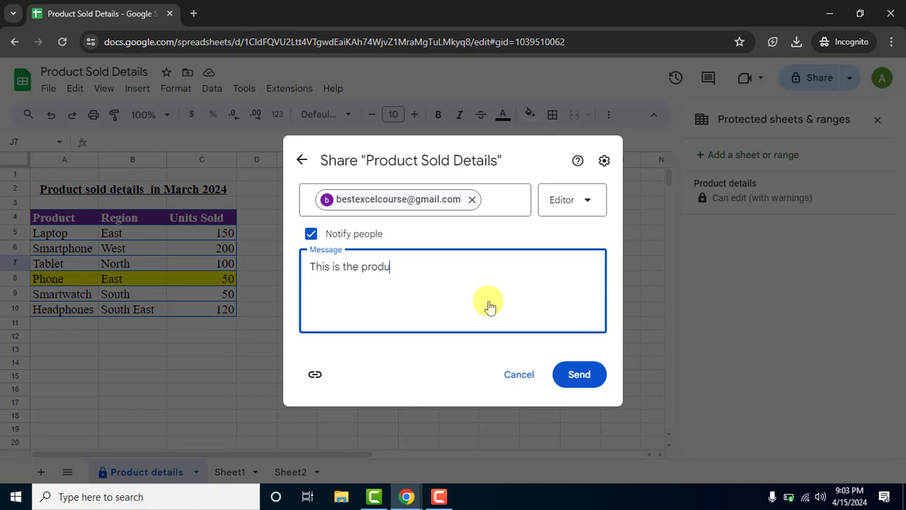
pyautogui.write('ct details file')
pyautogui.click(585, 378)
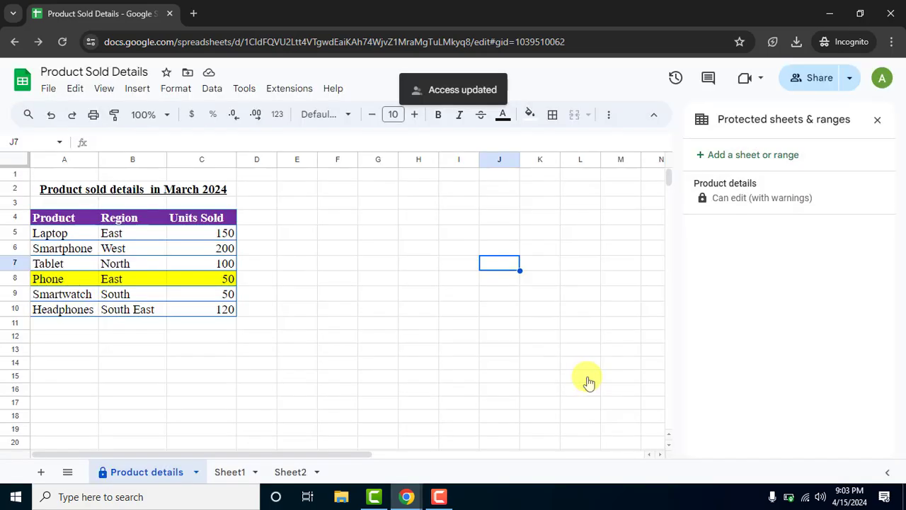
# Switch to the invited editor's browser window and open that account's Gmail inbox
pyautogui.click(830, 16)
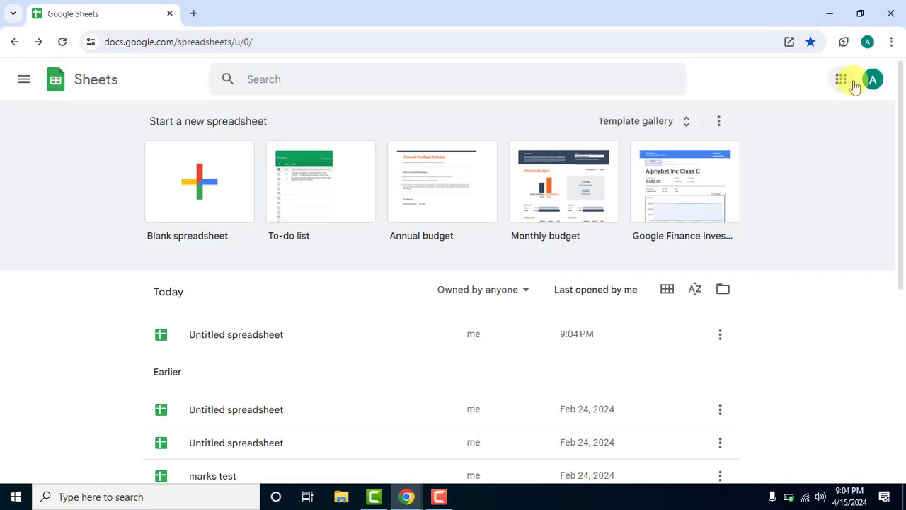
pyautogui.click(850, 85)
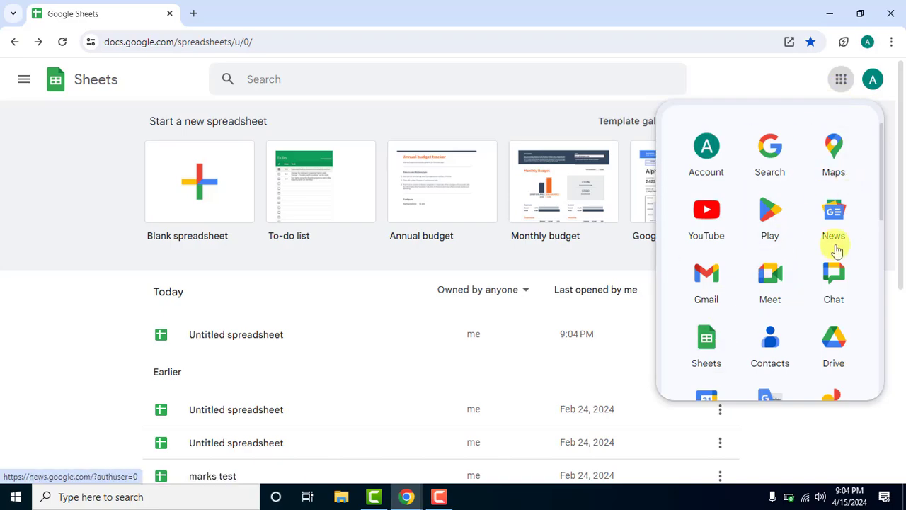
pyautogui.scroll(-2, 791, 314)
pyautogui.scroll(3, 790, 312)
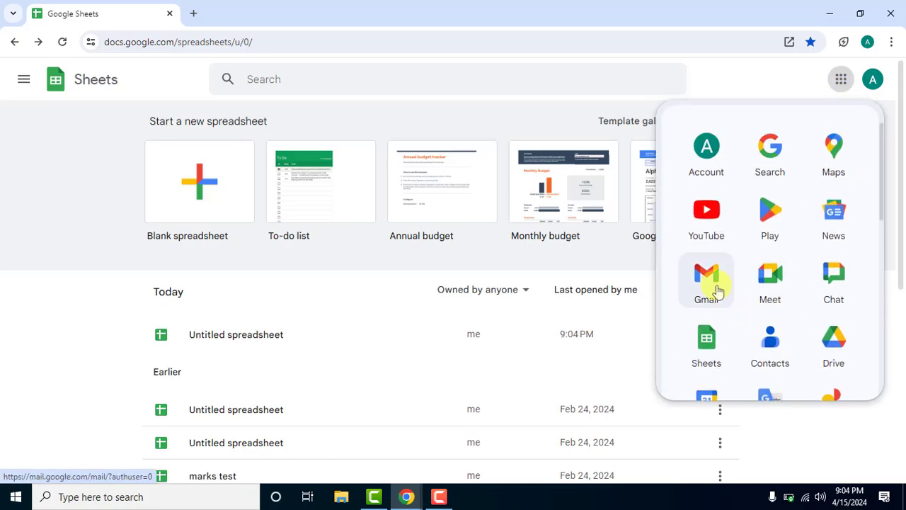
pyautogui.click(713, 289)
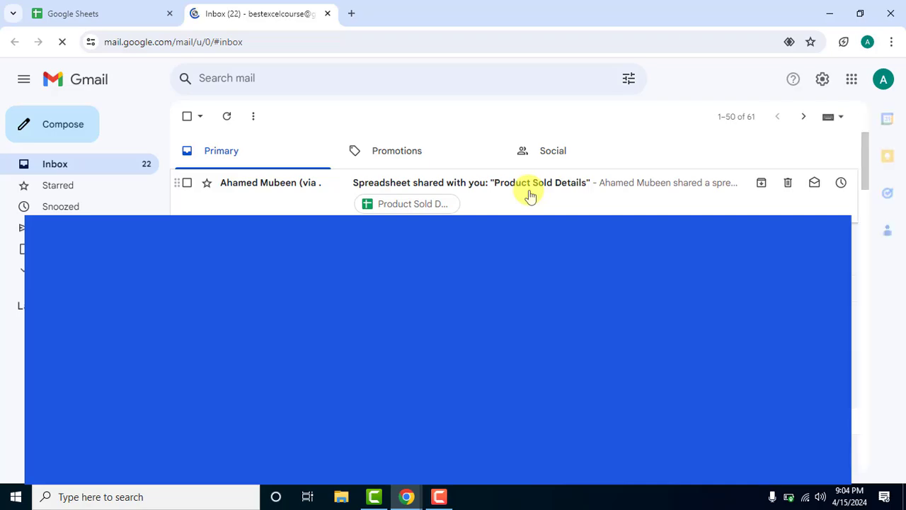
# Open the "Spreadsheet shared with you" email and launch the shared Product Sold Details spreadsheet from it
pyautogui.click(614, 195)
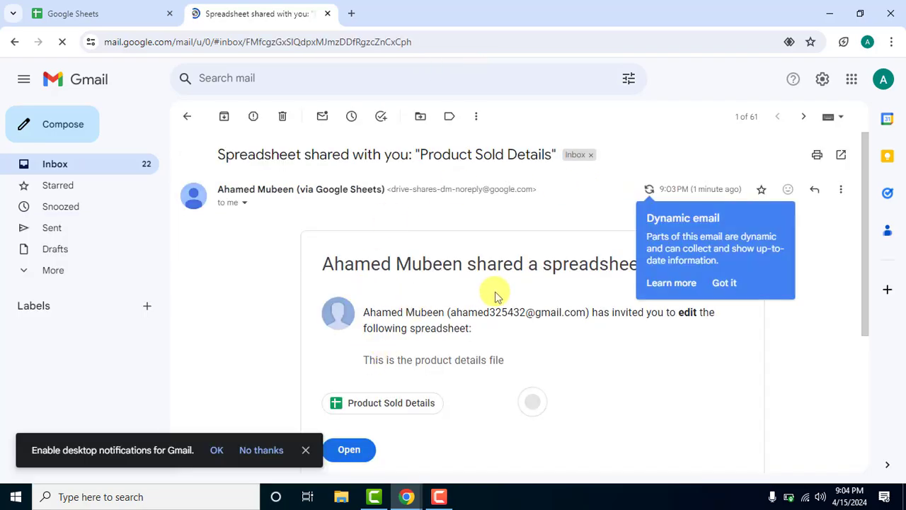
pyautogui.scroll(-1, 494, 295)
pyautogui.scroll(-2, 433, 353)
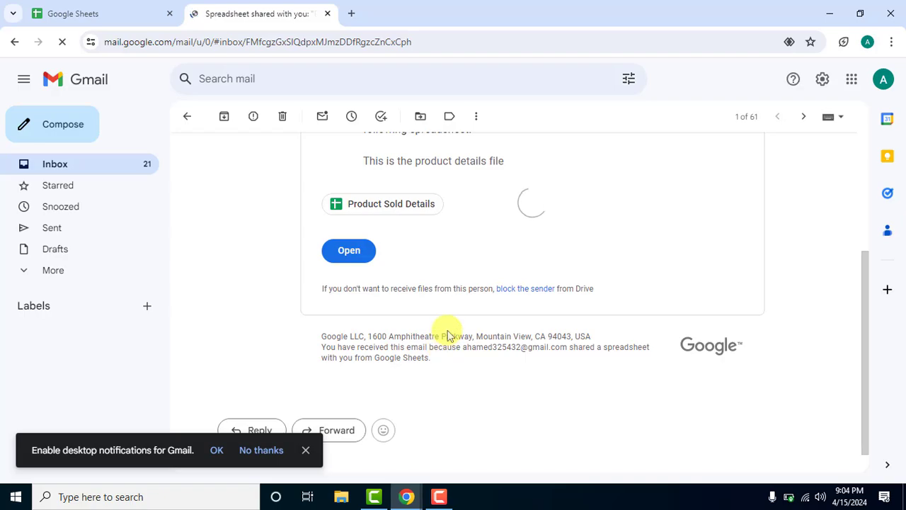
pyautogui.scroll(-2, 471, 318)
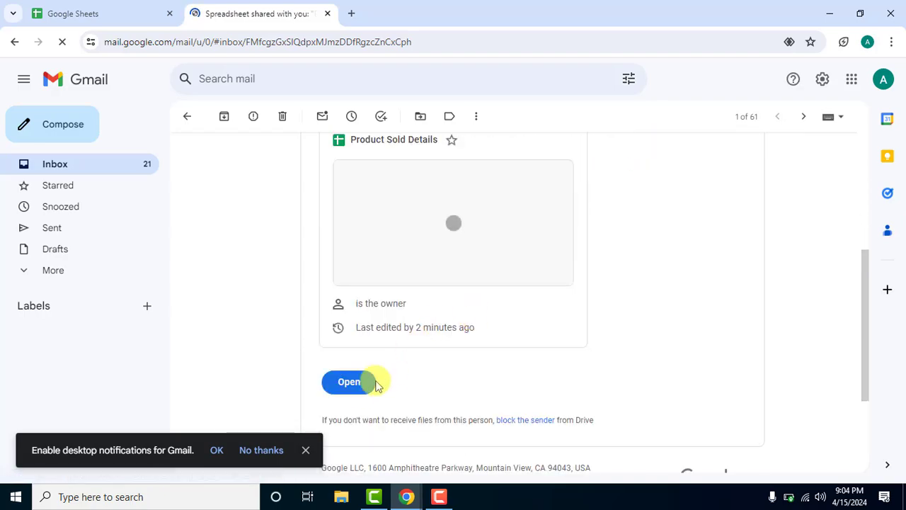
pyautogui.click(350, 383)
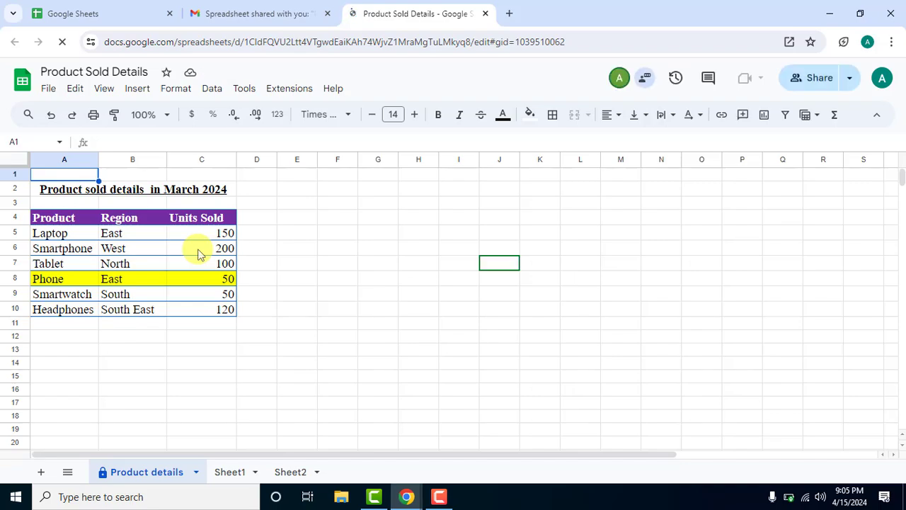
# Test editing the Units Sold header and other cells of the protected Product details sheet from the invited editor's account
pyautogui.click(212, 279)
pyautogui.click(215, 220)
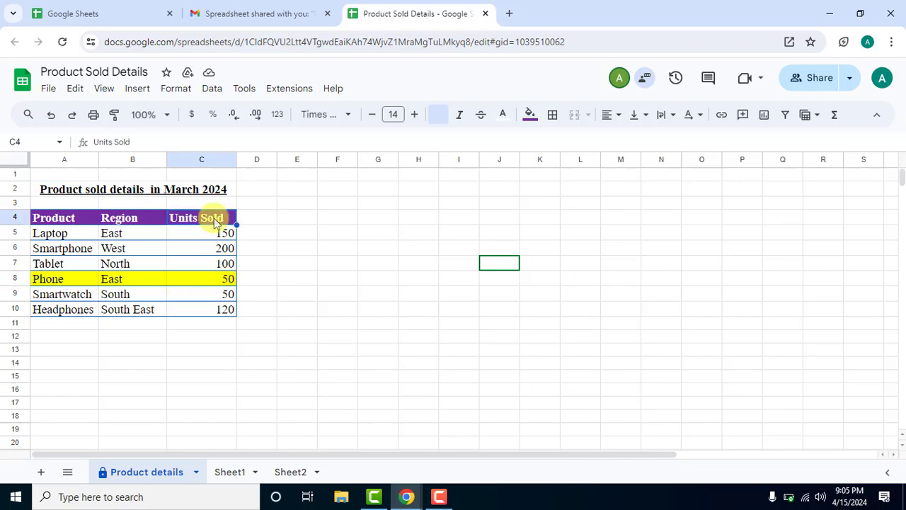
pyautogui.doubleClick(214, 222)
pyautogui.click(194, 264)
pyautogui.click(616, 232)
pyautogui.click(256, 264)
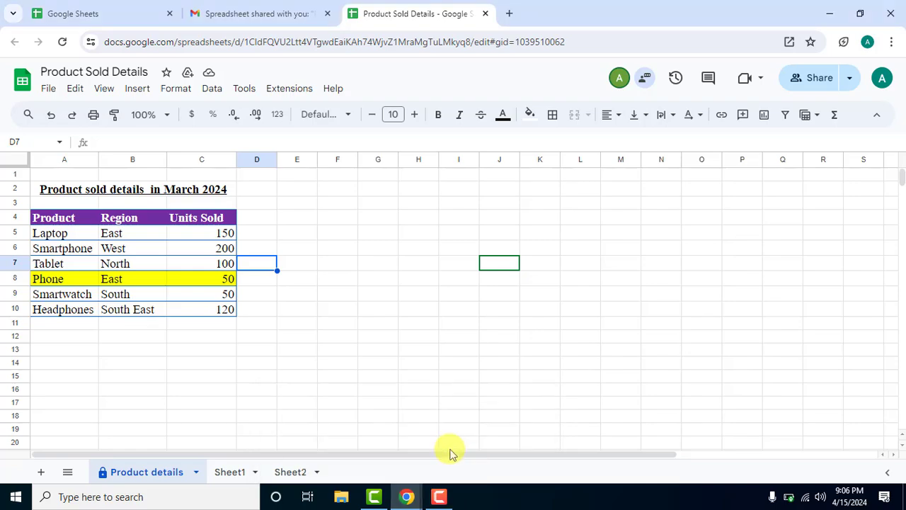
pyautogui.click(426, 296)
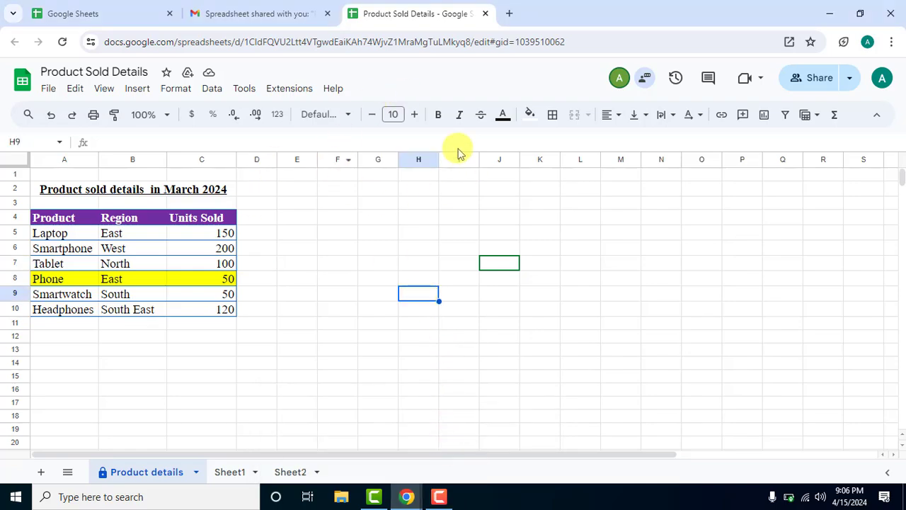
# Return to the owner's window and open the Product details protection for editing, with Except certain cells off
pyautogui.hotkey('alt', 'Tab')
pyautogui.click(649, 248)
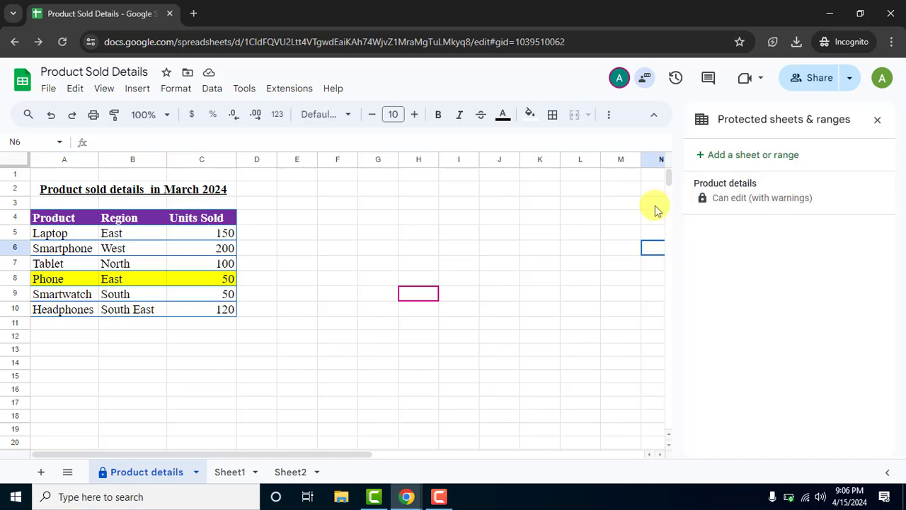
pyautogui.click(792, 205)
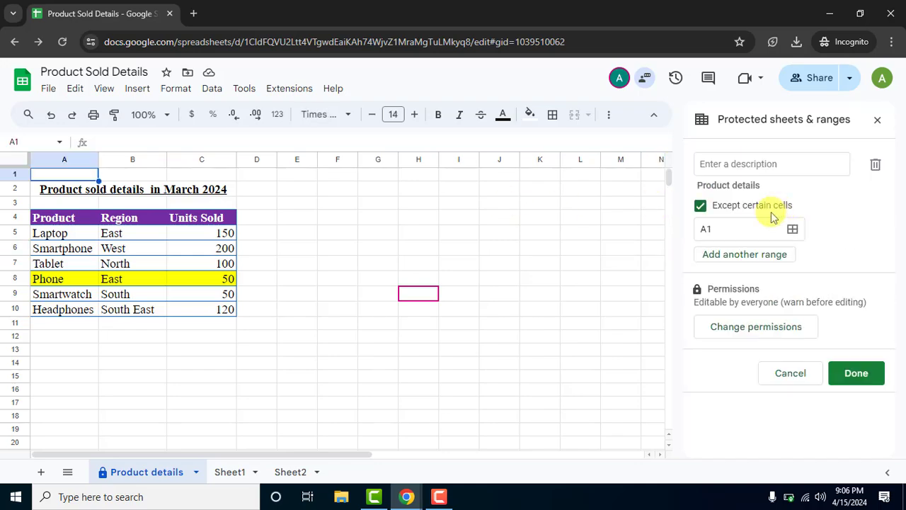
pyautogui.click(699, 209)
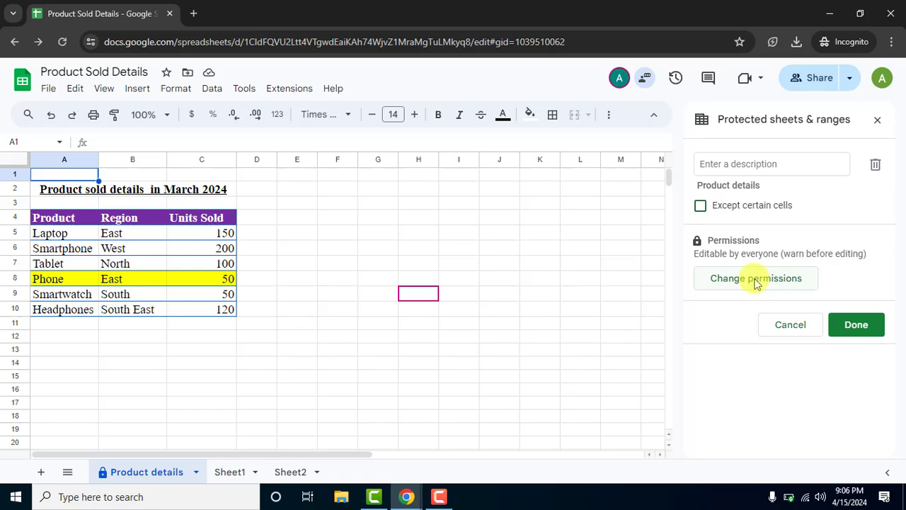
# Change the Product details sheet's permissions to restrict who can edit, set to Only you, and save the protection
pyautogui.click(756, 280)
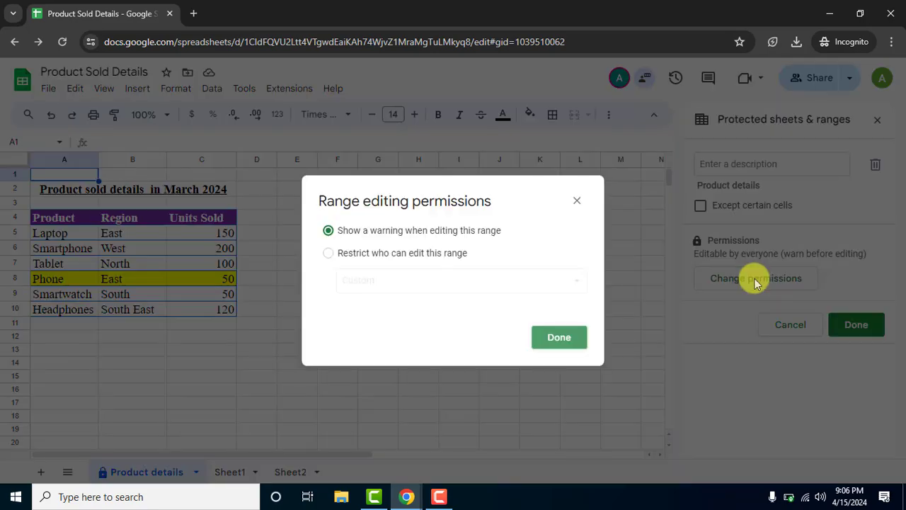
pyautogui.click(329, 253)
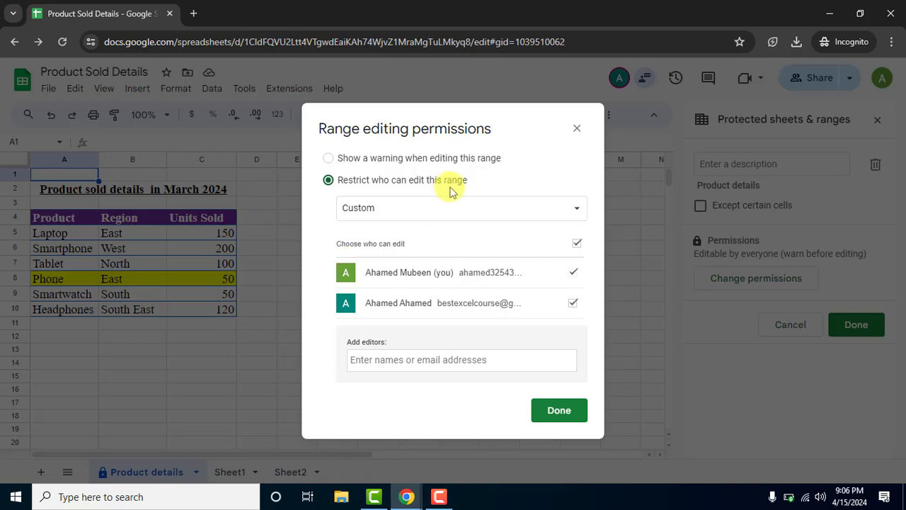
pyautogui.click(424, 211)
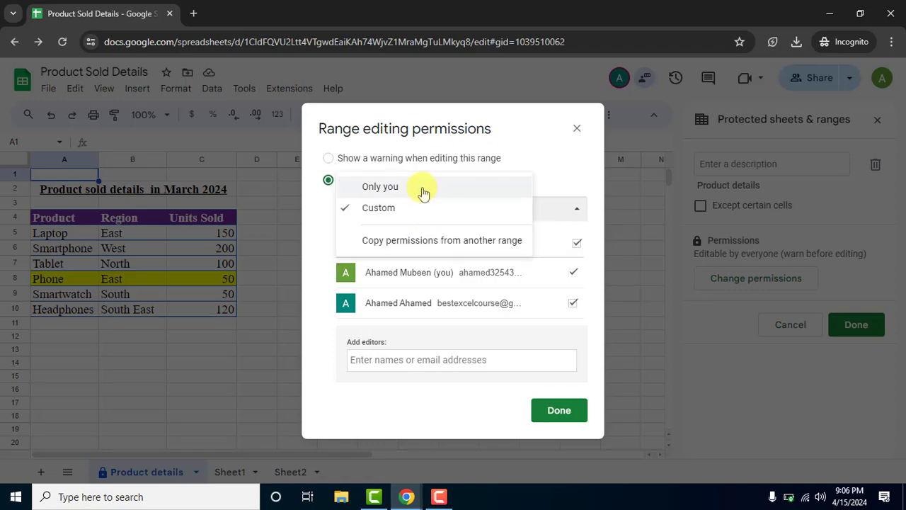
pyautogui.click(423, 190)
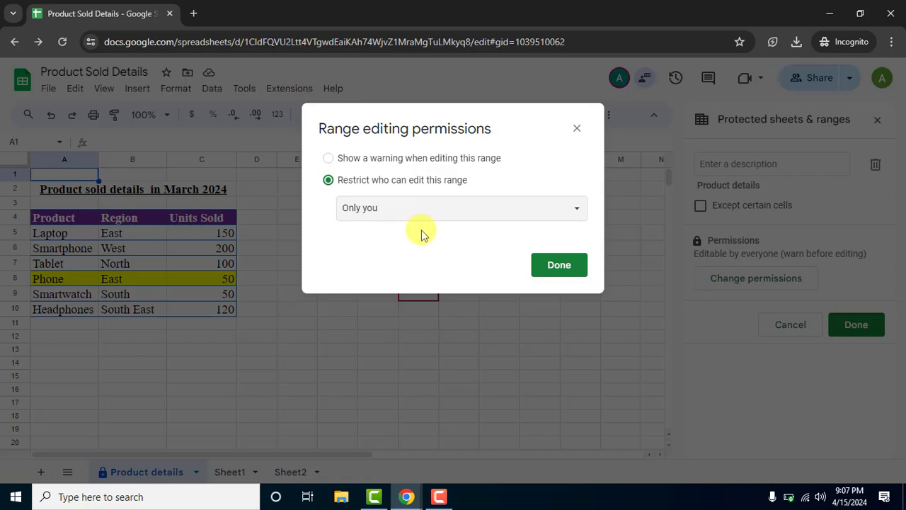
pyautogui.click(550, 263)
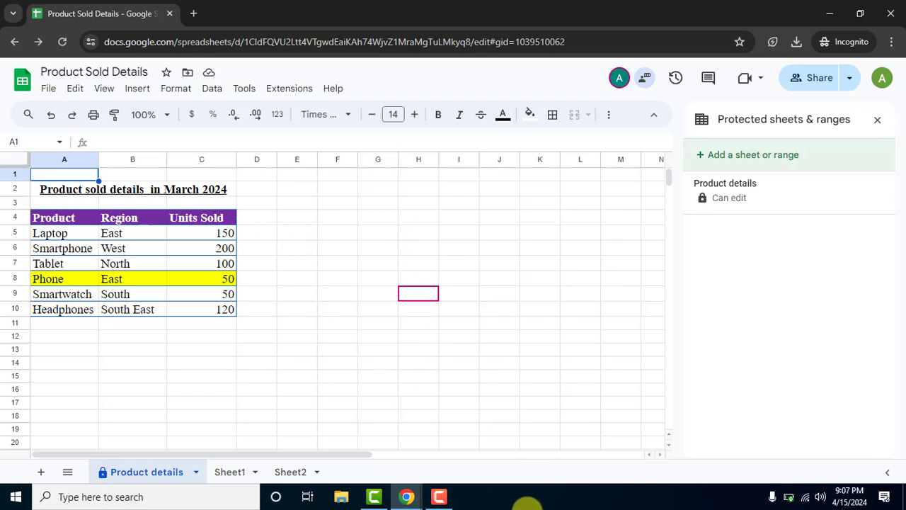
# Switch to the invited editor's browser window and check which Google account is signed in there
pyautogui.click(416, 504)
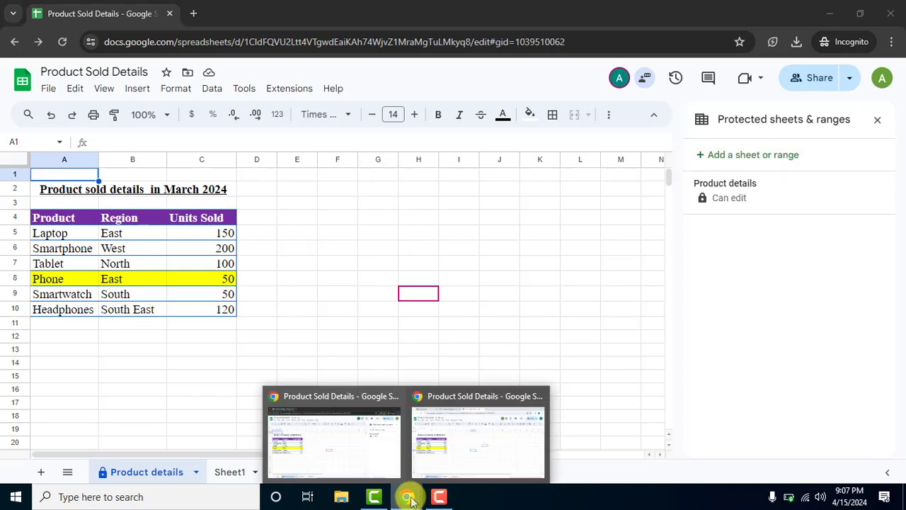
pyautogui.click(327, 453)
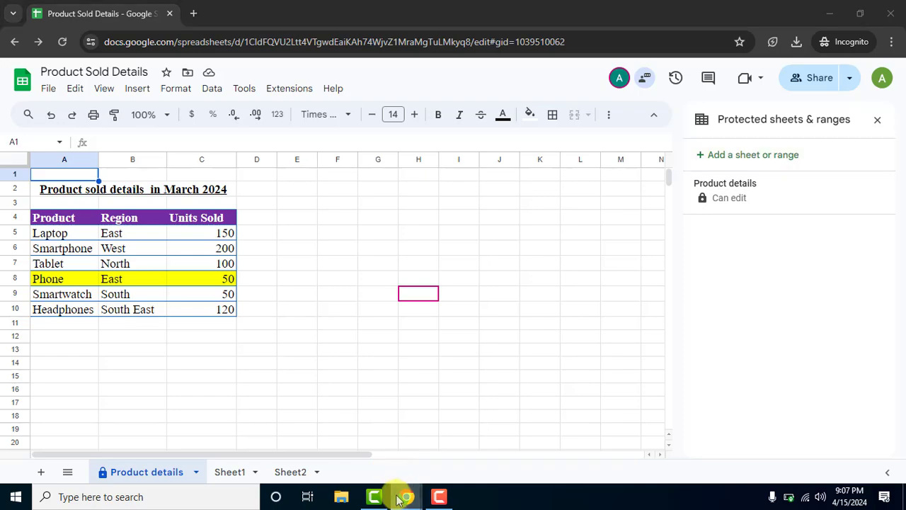
pyautogui.moveTo(398, 491)
pyautogui.click(463, 453)
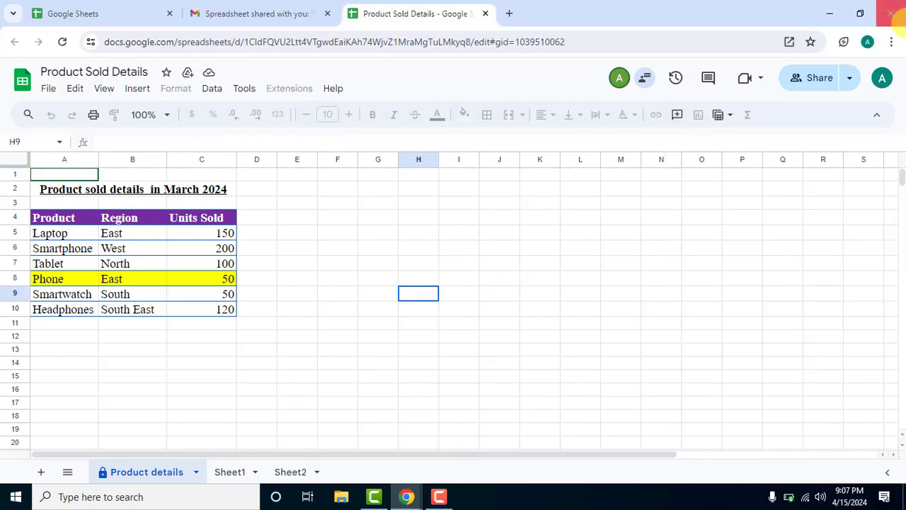
pyautogui.click(881, 78)
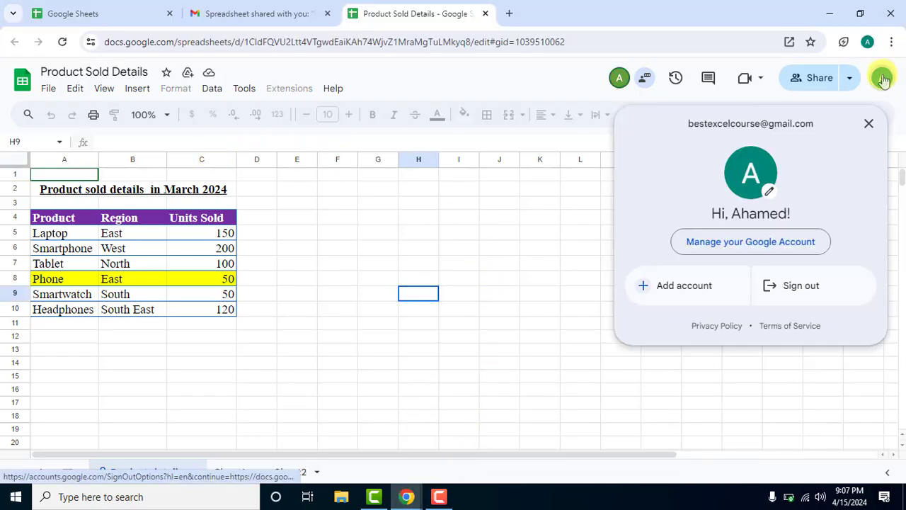
pyautogui.click(496, 234)
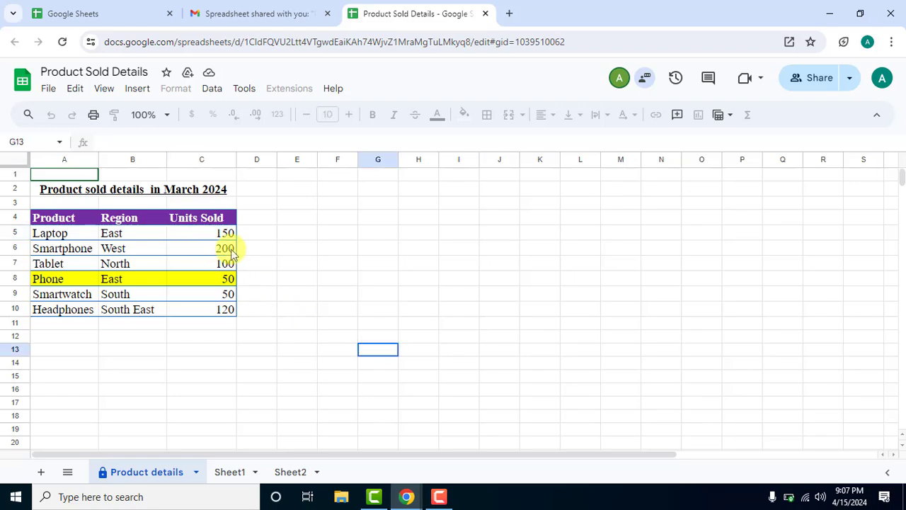
# Test editing several Units Sold and Region values in the protected Product details table from the invited editor's account
pyautogui.click(230, 253)
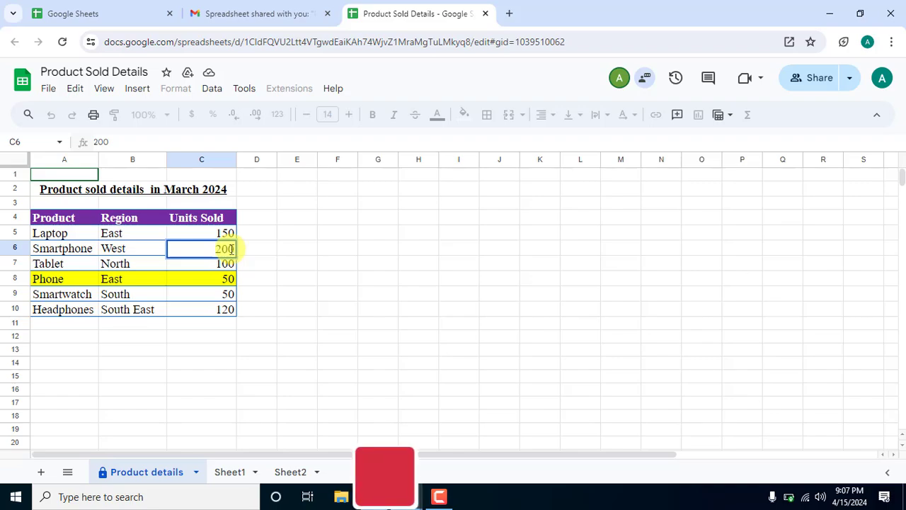
pyautogui.press('Down')
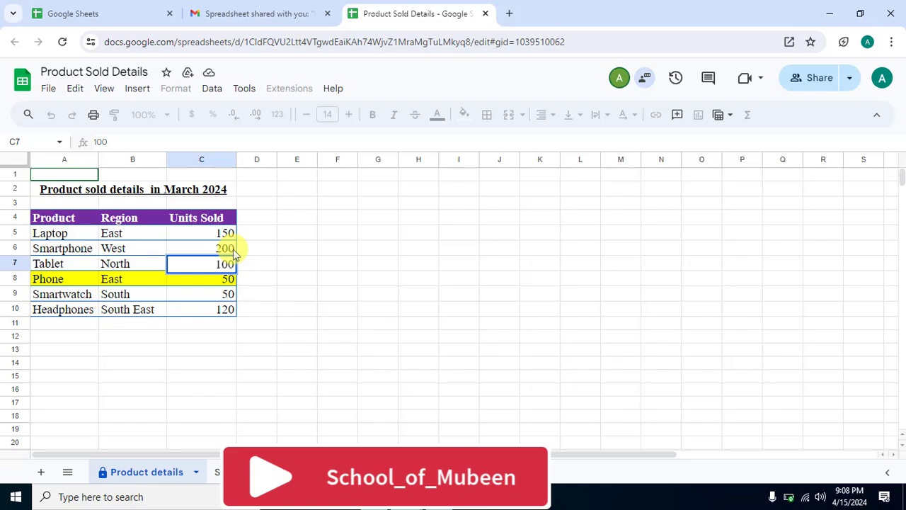
pyautogui.press('Down')
pyautogui.press('Down')
pyautogui.press('Down')
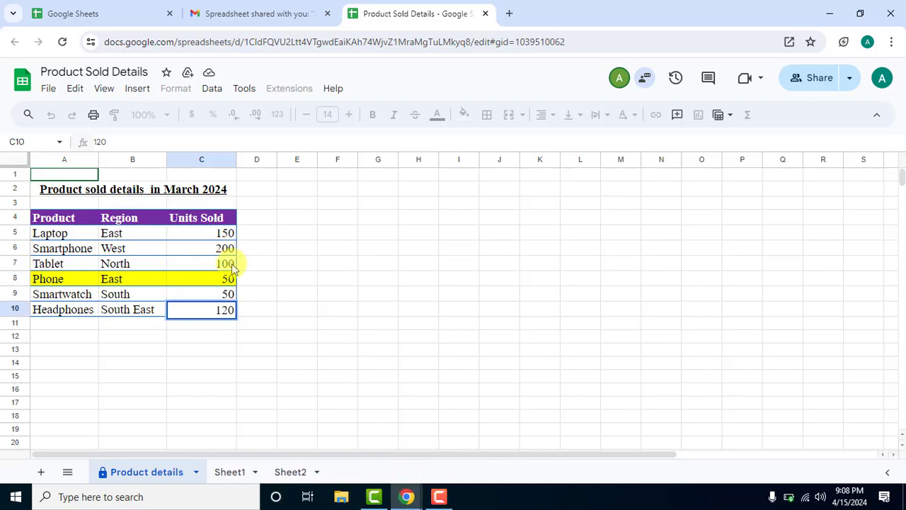
pyautogui.click(224, 268)
pyautogui.click(120, 277)
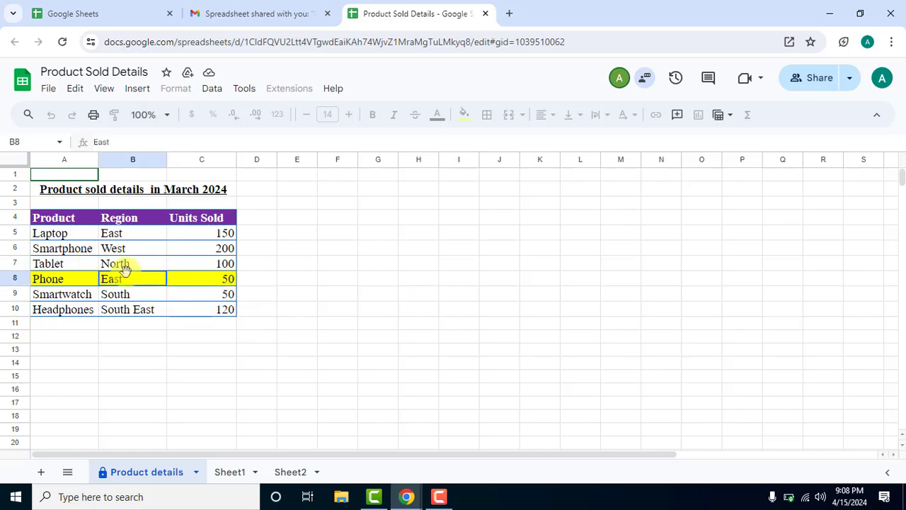
pyautogui.click(123, 320)
pyautogui.click(126, 296)
pyautogui.doubleClick(127, 295)
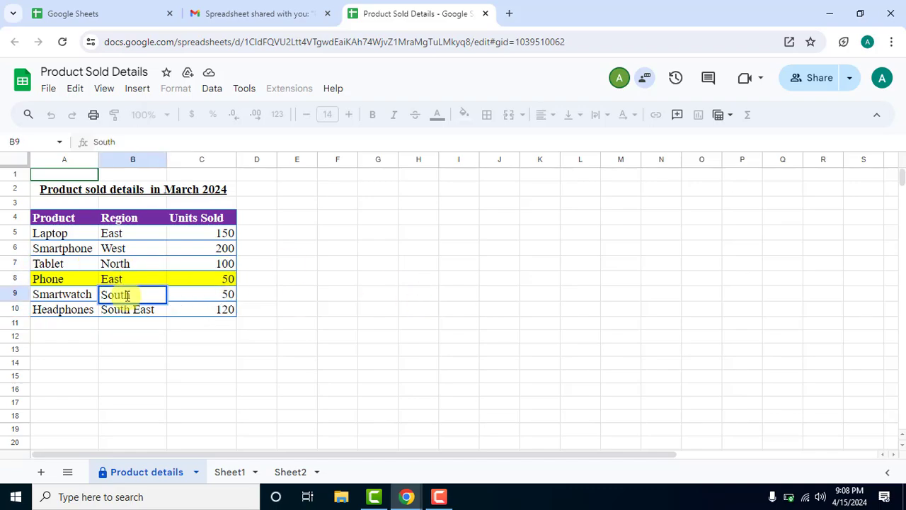
pyautogui.click(463, 293)
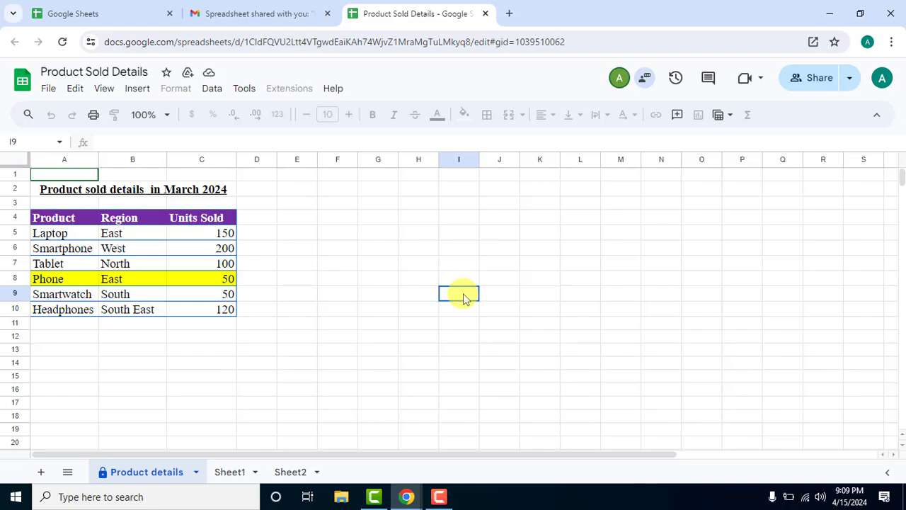
# Switch to the owner's browser window and open the Product details sheet protection for editing
pyautogui.moveTo(409, 489)
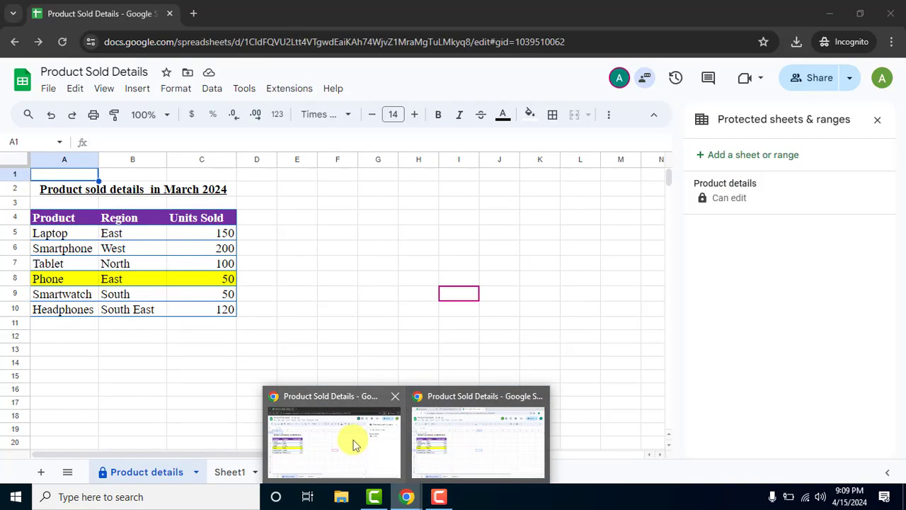
pyautogui.click(354, 439)
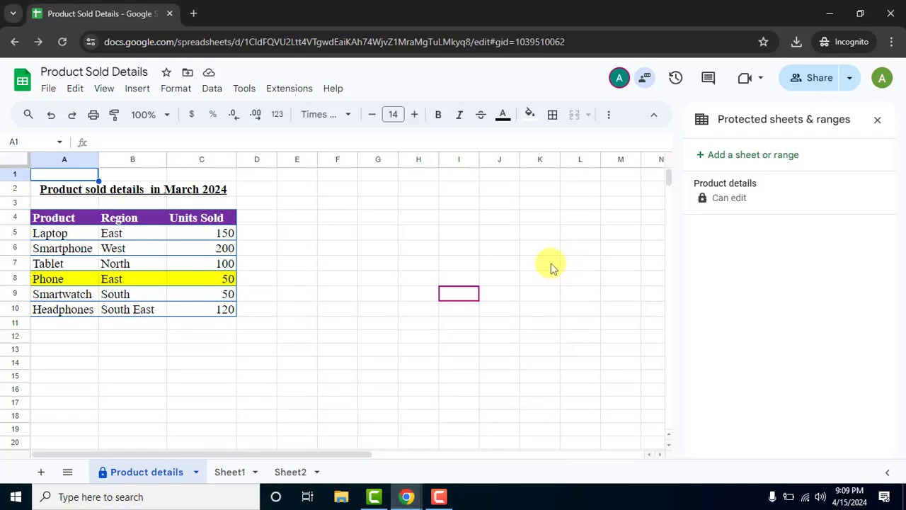
pyautogui.click(551, 264)
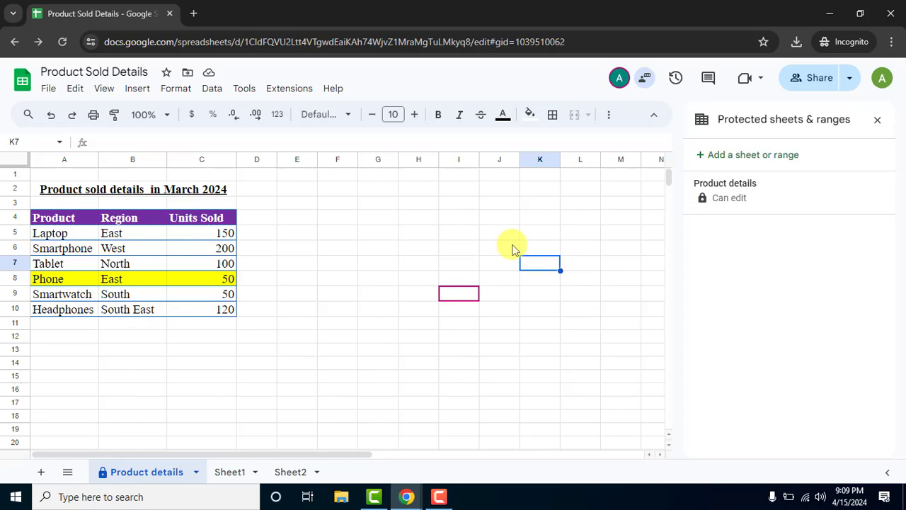
pyautogui.click(758, 202)
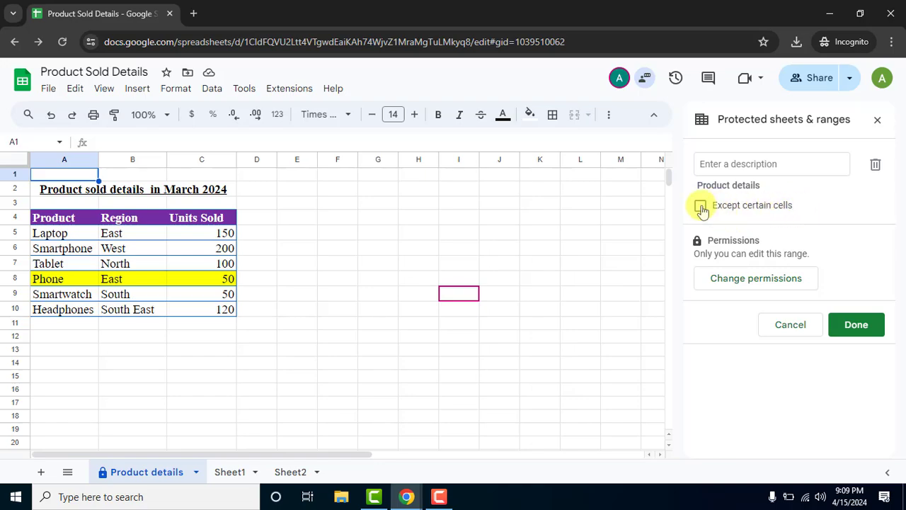
# Exclude the Units Sold values C5:C10 from the sheet protection using Except certain cells, and save the protection
pyautogui.click(701, 207)
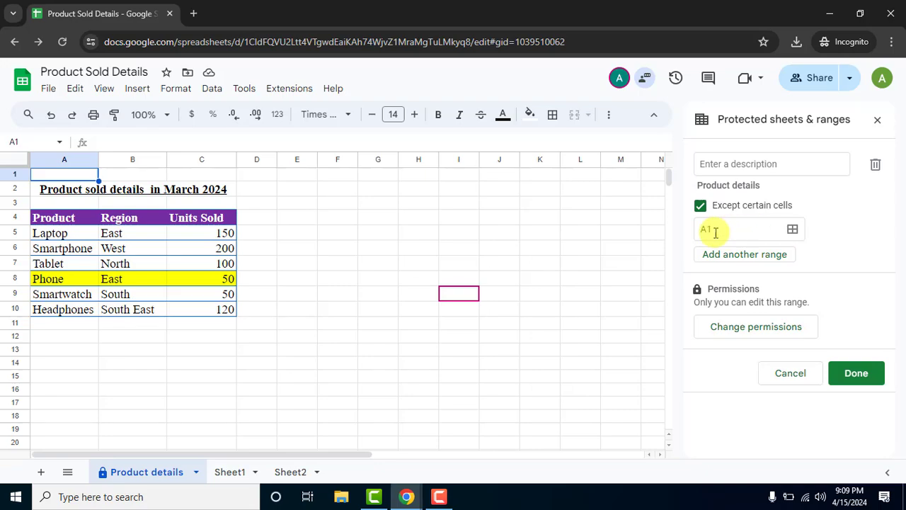
pyautogui.click(793, 232)
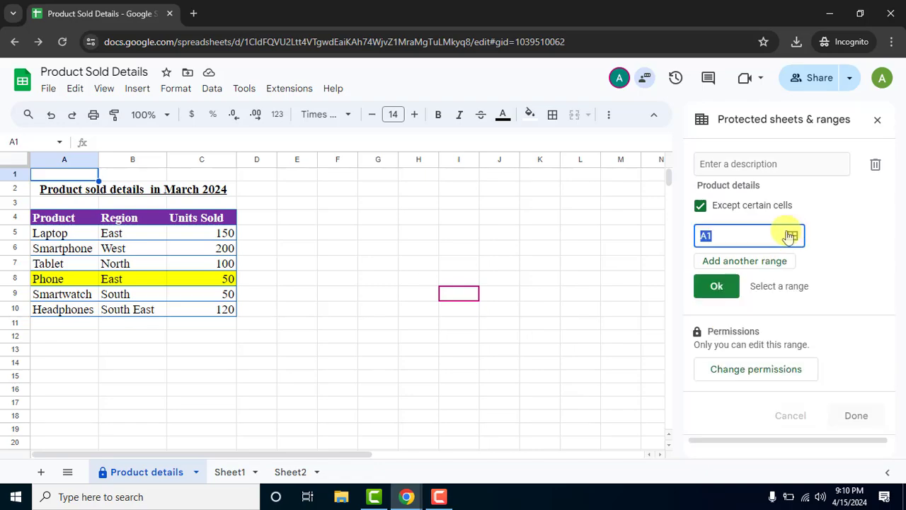
pyautogui.moveTo(227, 234); pyautogui.dragTo(216, 319)
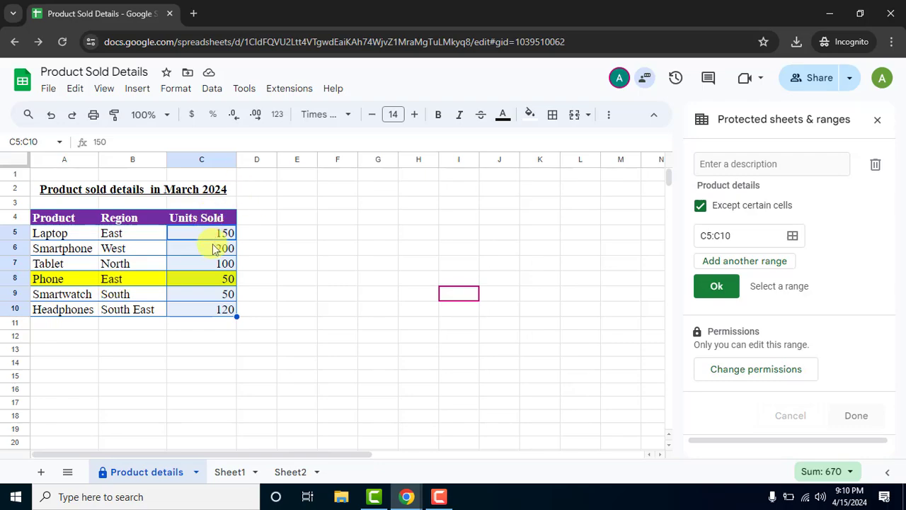
pyautogui.click(725, 291)
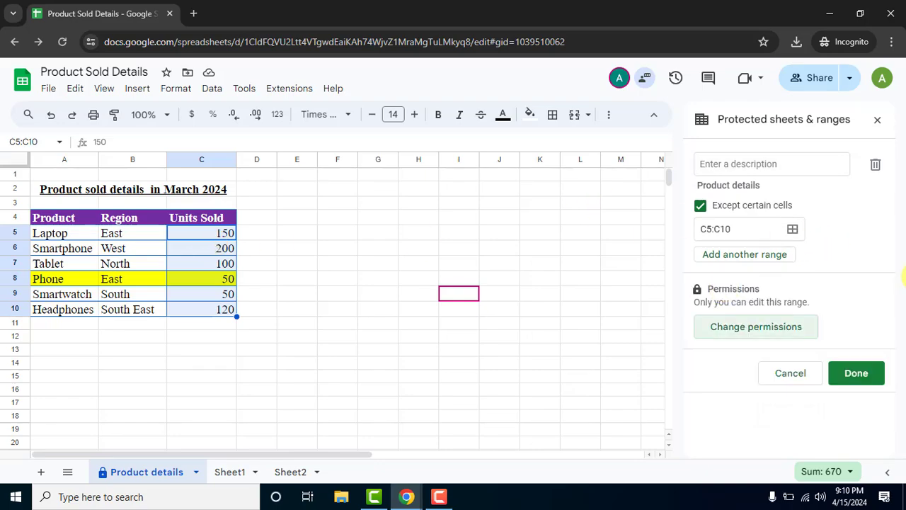
pyautogui.click(857, 373)
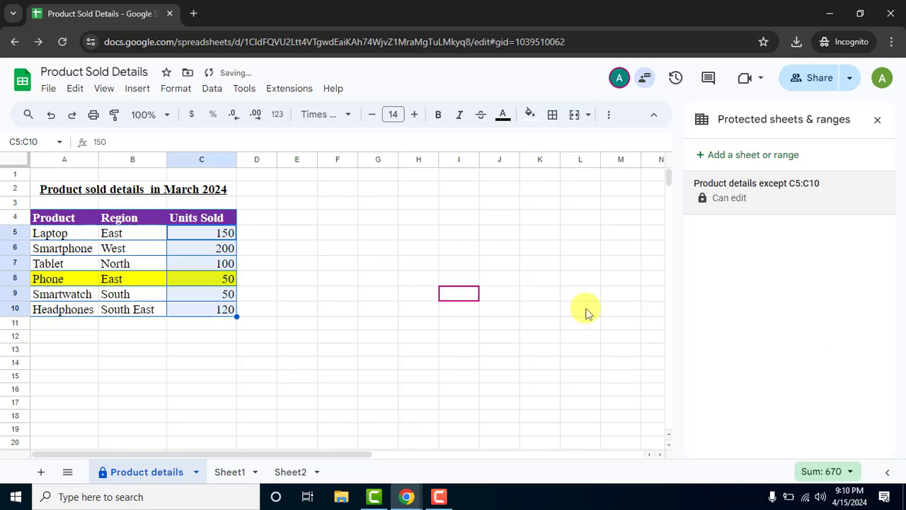
# Highlight the Units Sold values C5:C10 in the owner's sheet to review the range excluded from protection
pyautogui.click(289, 282)
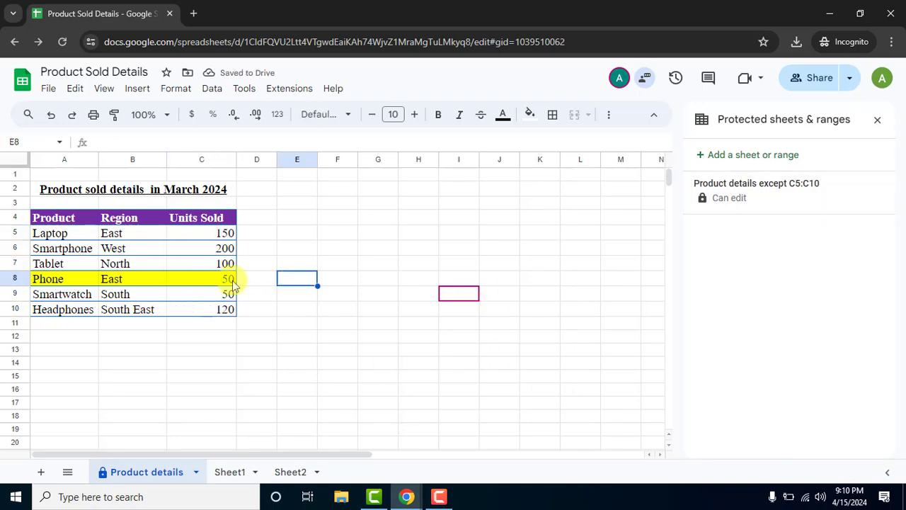
pyautogui.moveTo(218, 235); pyautogui.dragTo(224, 316)
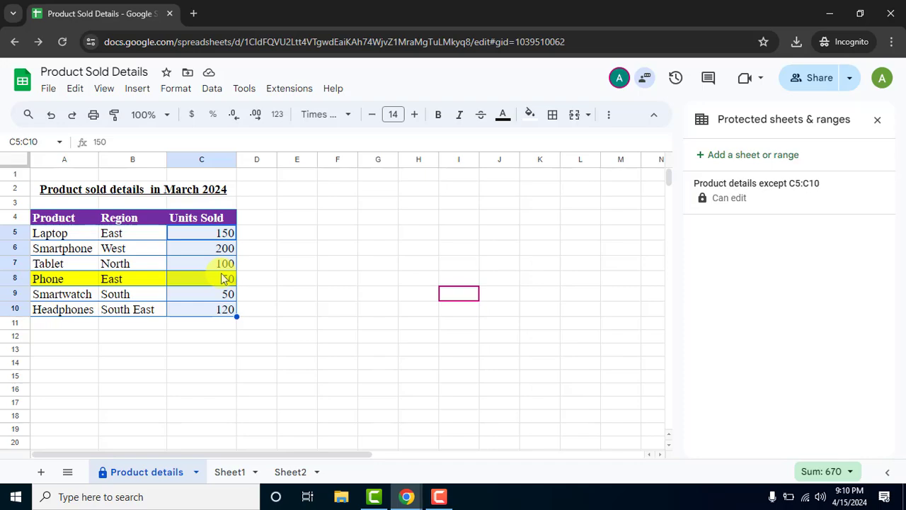
pyautogui.click(304, 237)
# Switch to the invited editor's window and test editing the Laptop row's Region cell B5
pyautogui.click(405, 496)
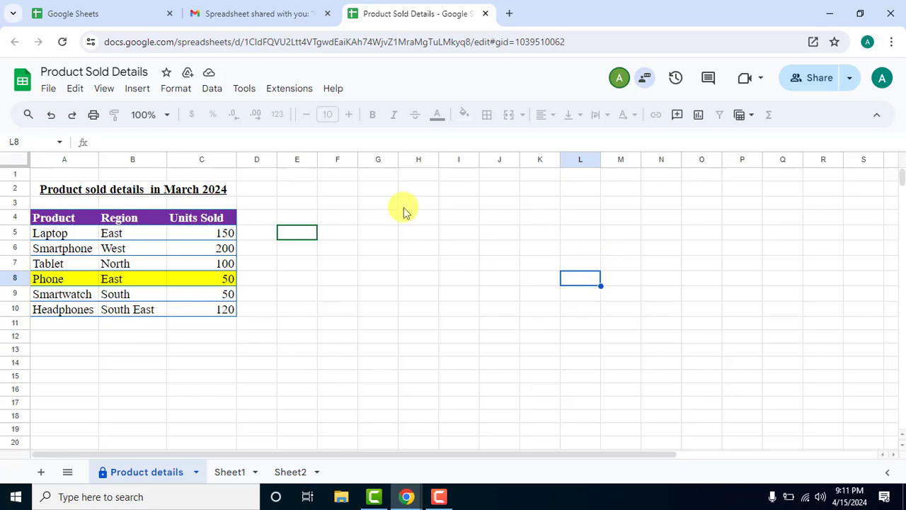
pyautogui.click(338, 320)
pyautogui.doubleClick(111, 237)
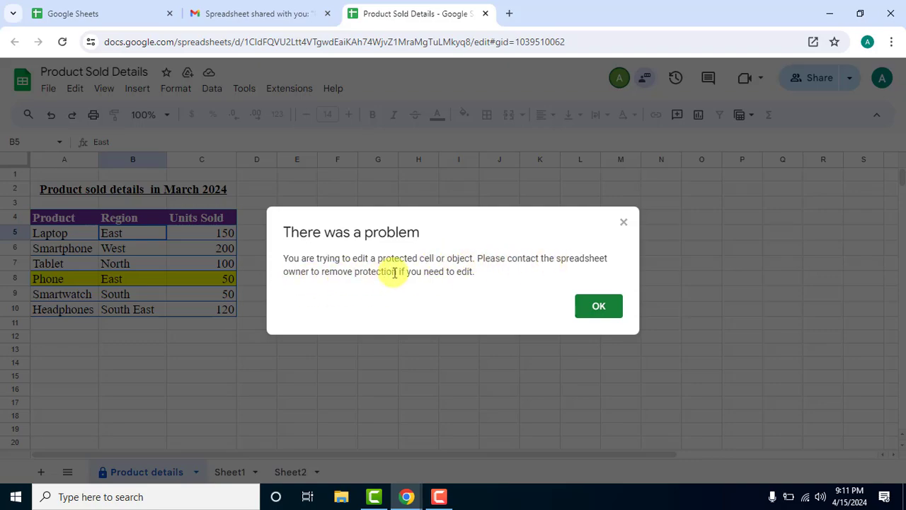
pyautogui.click(599, 305)
pyautogui.click(413, 301)
# Test opening the Laptop row's Units Sold cell C5 for editing from the invited editor's account
pyautogui.click(219, 235)
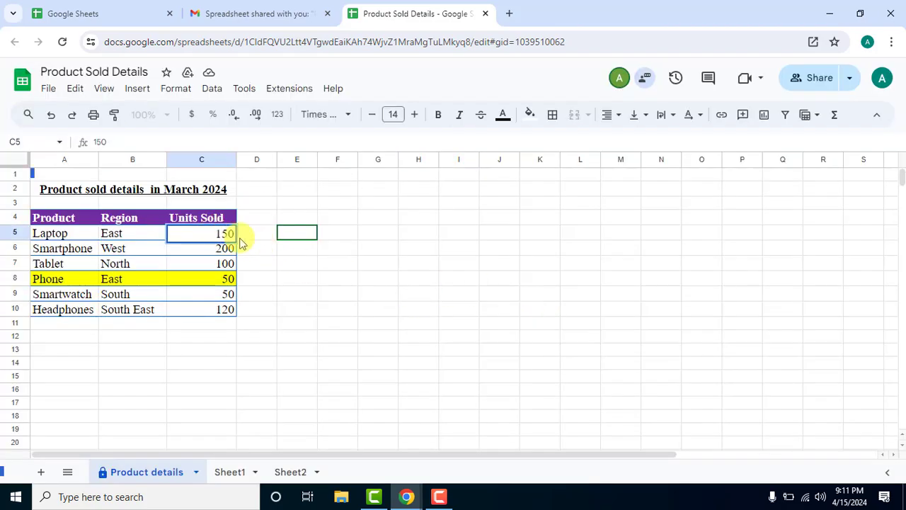
pyautogui.click(207, 234)
pyautogui.moveTo(229, 233); pyautogui.dragTo(215, 232)
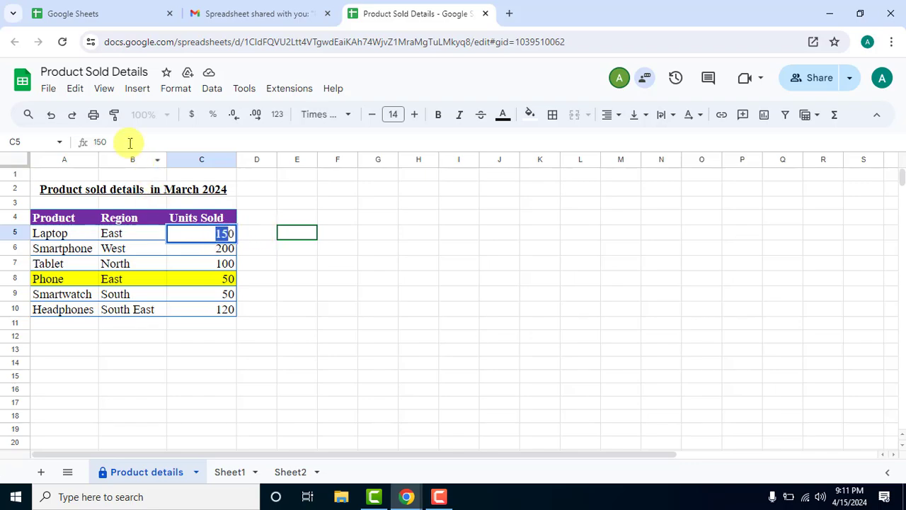
pyautogui.moveTo(122, 143); pyautogui.dragTo(75, 145)
pyautogui.click(341, 280)
# Replace the Units Sold values in C5:C10 with 50, 253, 65, 85, 95 and 100
pyautogui.click(225, 236)
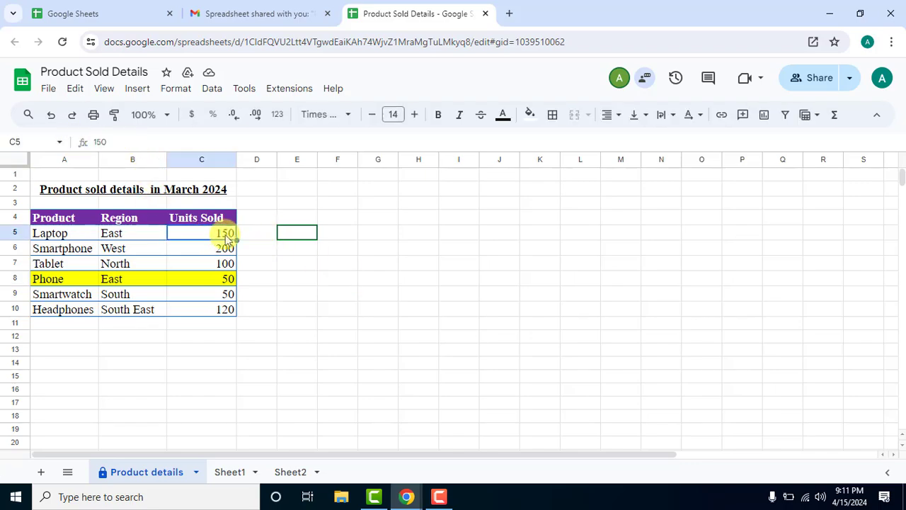
pyautogui.write('50')
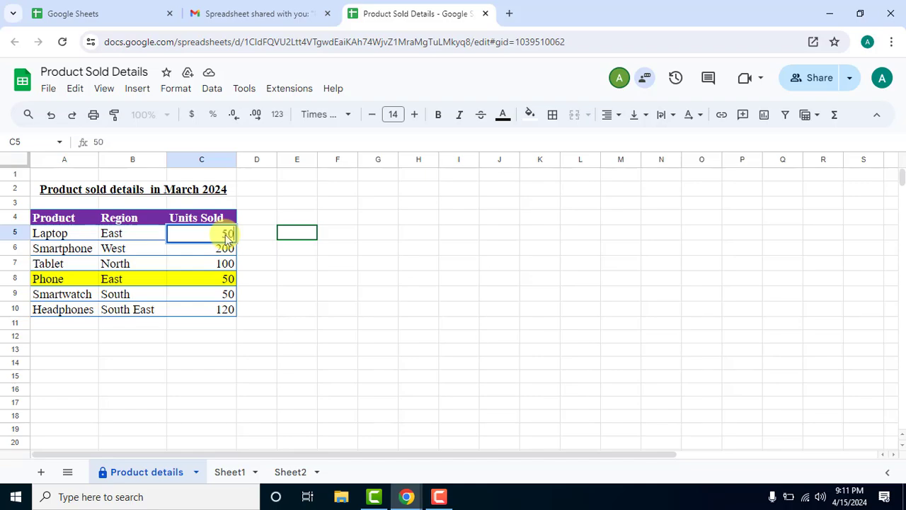
pyautogui.press('Return')
pyautogui.write('255')
pyautogui.press('Return')
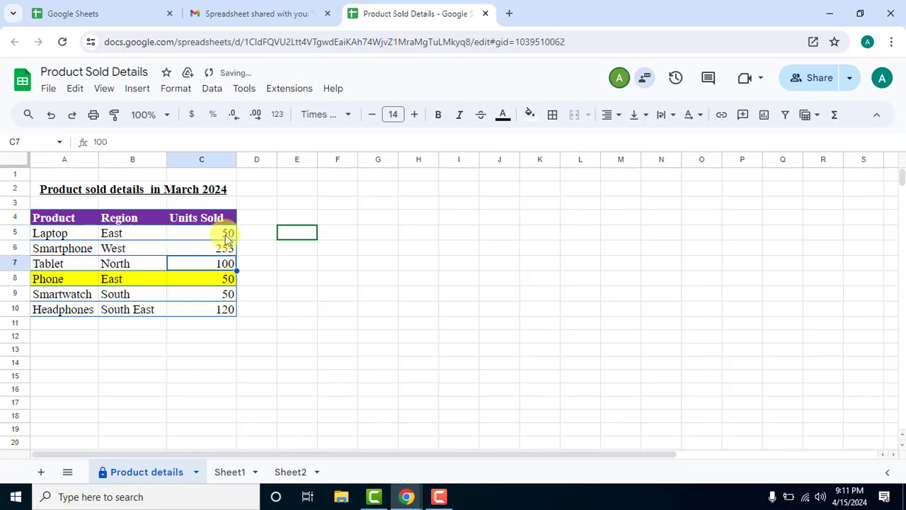
pyautogui.write('65')
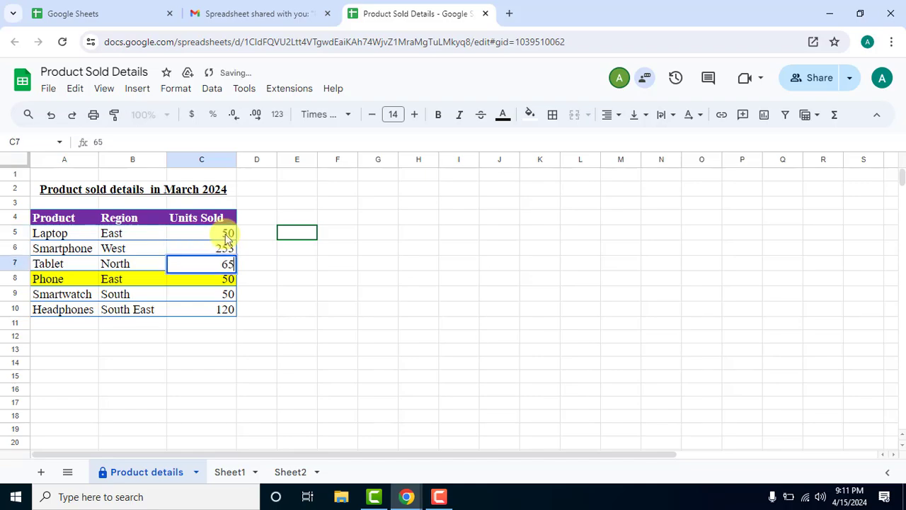
pyautogui.press('Return')
pyautogui.write('.')
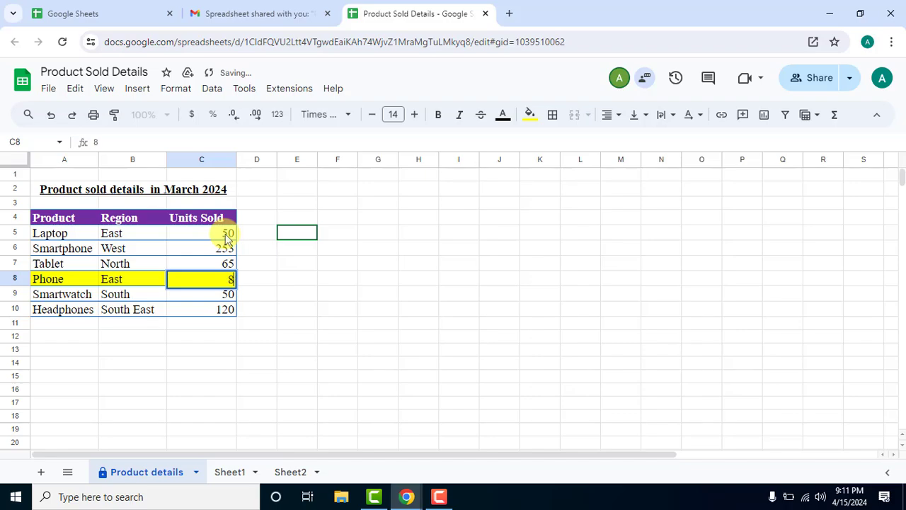
pyautogui.write('5')
pyautogui.press('Return')
pyautogui.write('95')
pyautogui.press('Return')
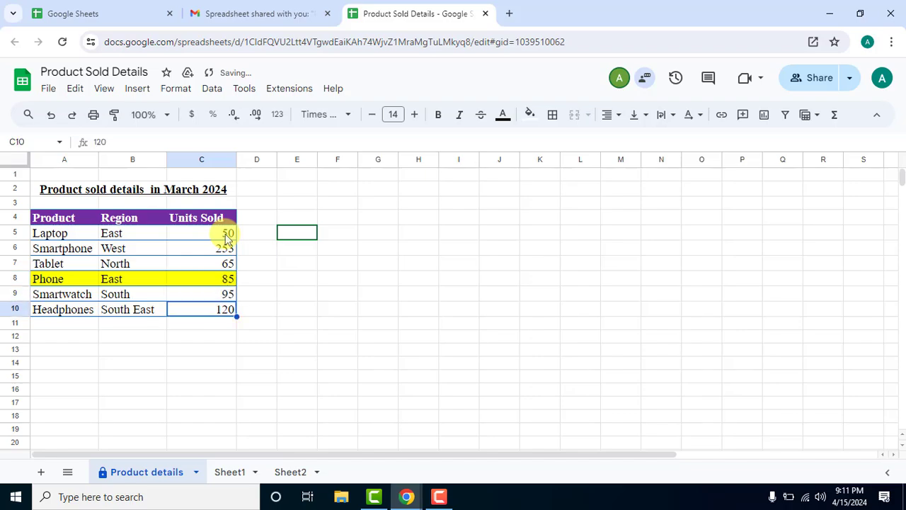
pyautogui.write('100')
pyautogui.press('Return')
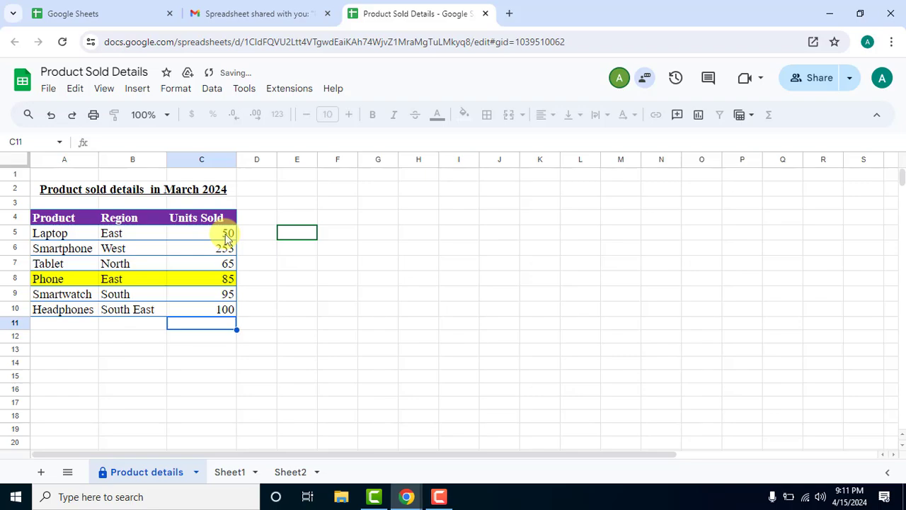
pyautogui.click(336, 237)
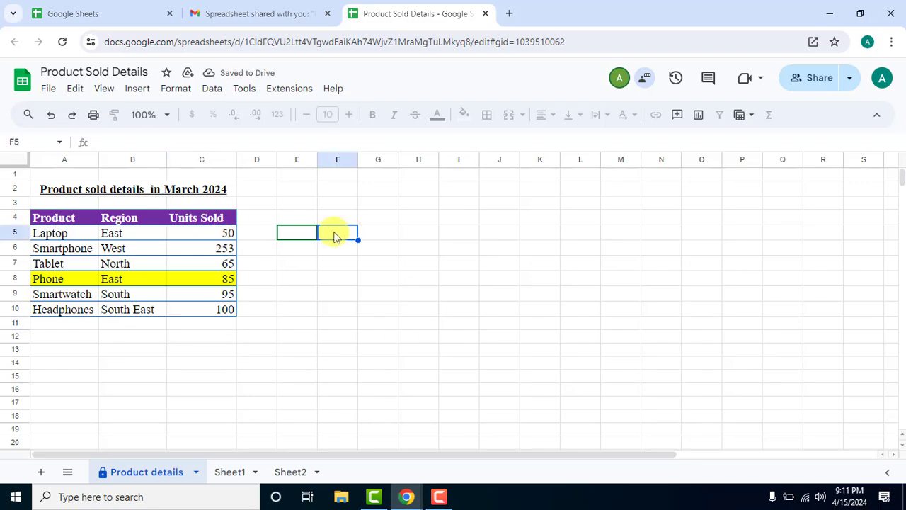